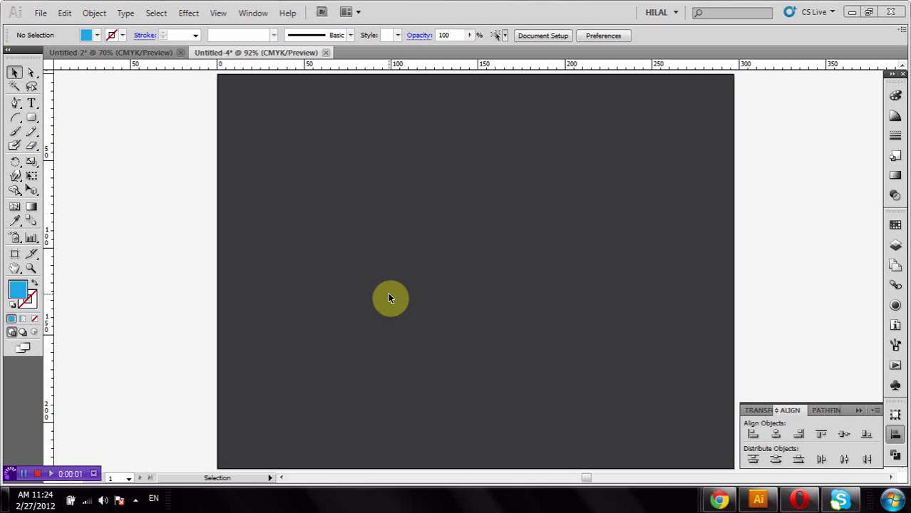
Step: Draw a blue rounded rectangle and move it toward the artboard centre
{"action": "left_click", "coordinate": [31, 118]}
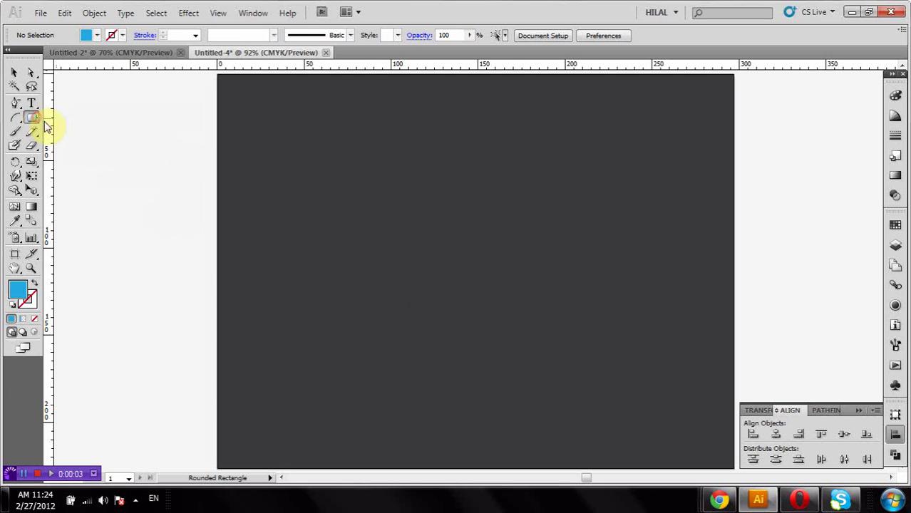
{"action": "left_click_drag", "start_coordinate": [327, 163], "coordinate": [470, 250]}
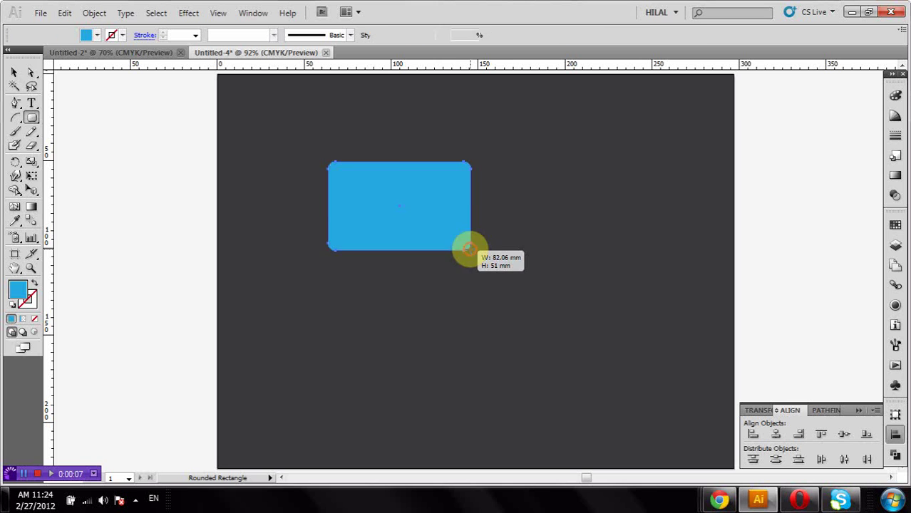
{"action": "left_click", "coordinate": [15, 74]}
{"action": "left_click", "coordinate": [112, 106]}
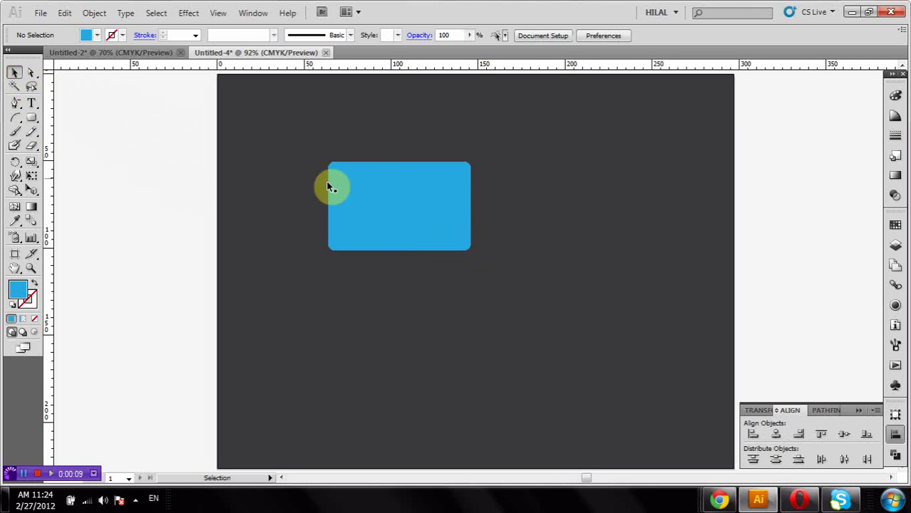
{"action": "mouse_move", "coordinate": [330, 185]}
{"action": "left_mouse_down"}
{"action": "mouse_move", "coordinate": [456, 211]}
{"action": "mouse_move", "coordinate": [458, 353]}
{"action": "left_mouse_up"}
Step: Place a smaller copy inside the rectangle and subtract it with Minus Front
{"action": "left_click_drag", "start_coordinate": [553, 317], "coordinate": [528, 334]}
{"action": "left_click_drag", "start_coordinate": [468, 364], "coordinate": [477, 209]}
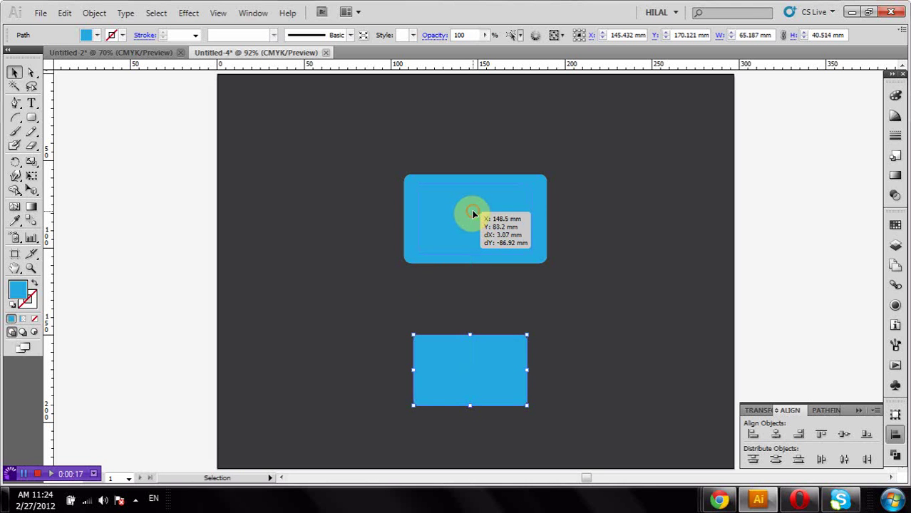
{"action": "left_click_drag", "start_coordinate": [469, 214], "coordinate": [472, 211]}
{"action": "left_click_drag", "start_coordinate": [487, 169], "coordinate": [484, 302]}
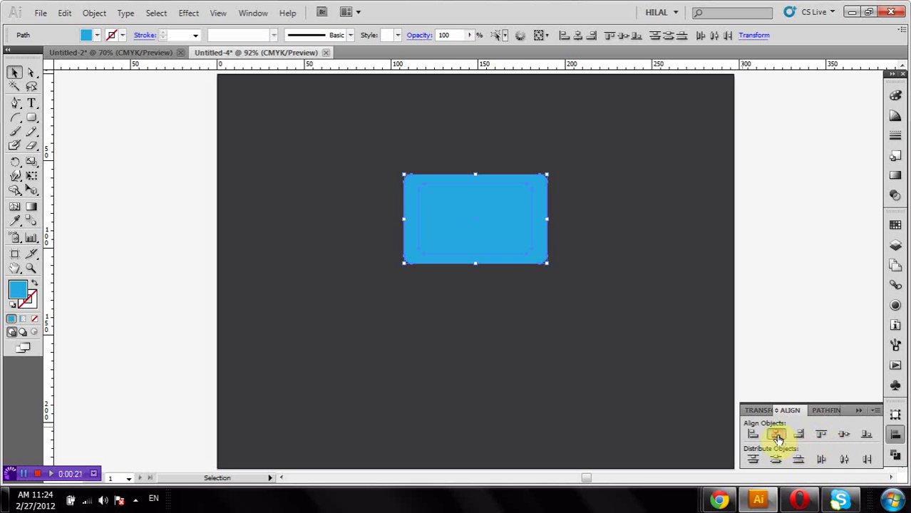
{"action": "left_click", "coordinate": [896, 458]}
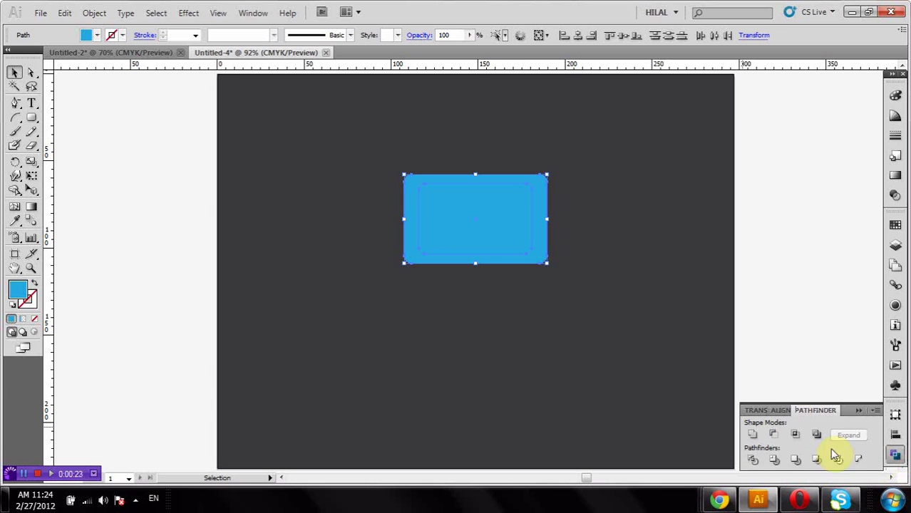
{"action": "left_click", "coordinate": [775, 436]}
Step: Nudge the frame slightly and draw a small rounded rectangle below its bottom edge
{"action": "left_click", "coordinate": [854, 329]}
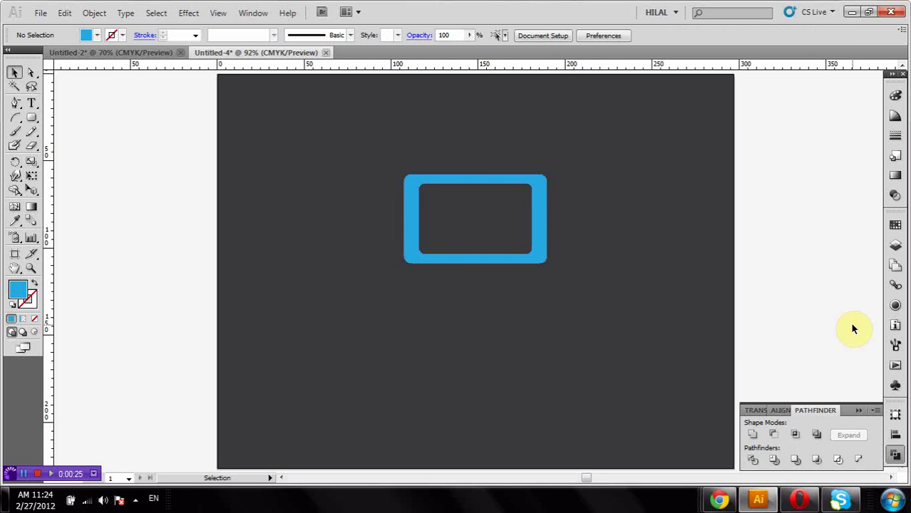
{"action": "left_click_drag", "start_coordinate": [496, 266], "coordinate": [477, 269]}
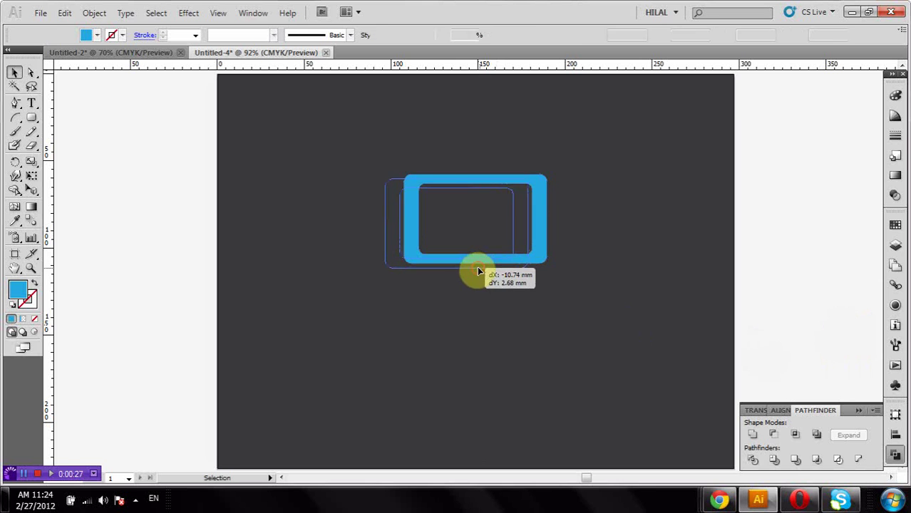
{"action": "left_click", "coordinate": [477, 314]}
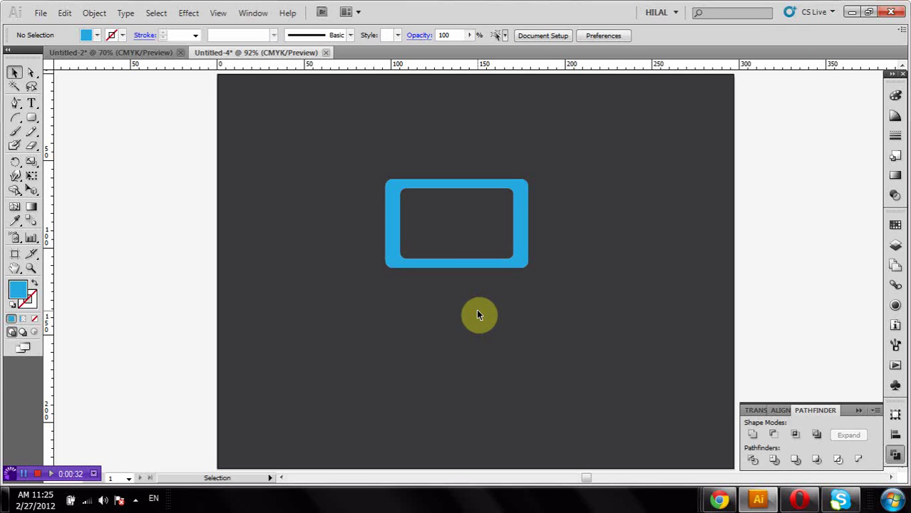
{"action": "left_click_drag", "start_coordinate": [33, 123], "coordinate": [61, 133]}
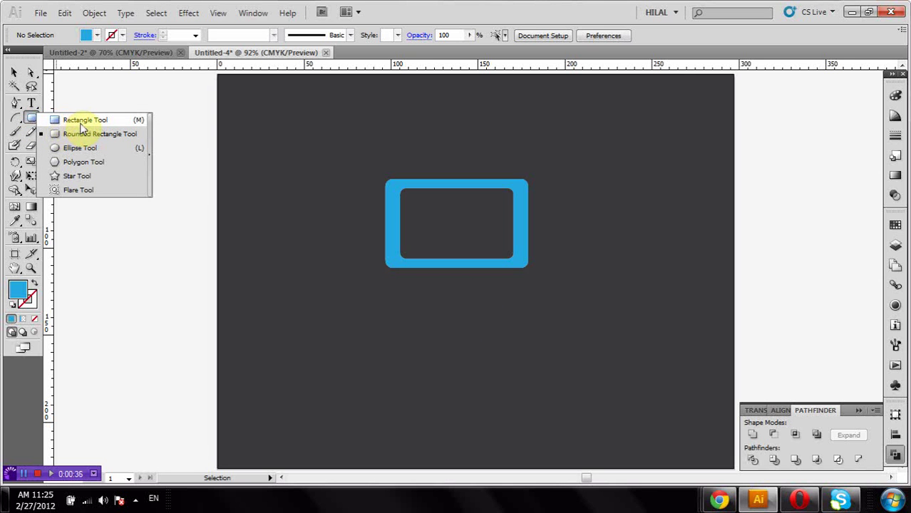
{"action": "left_click_drag", "start_coordinate": [86, 132], "coordinate": [87, 133]}
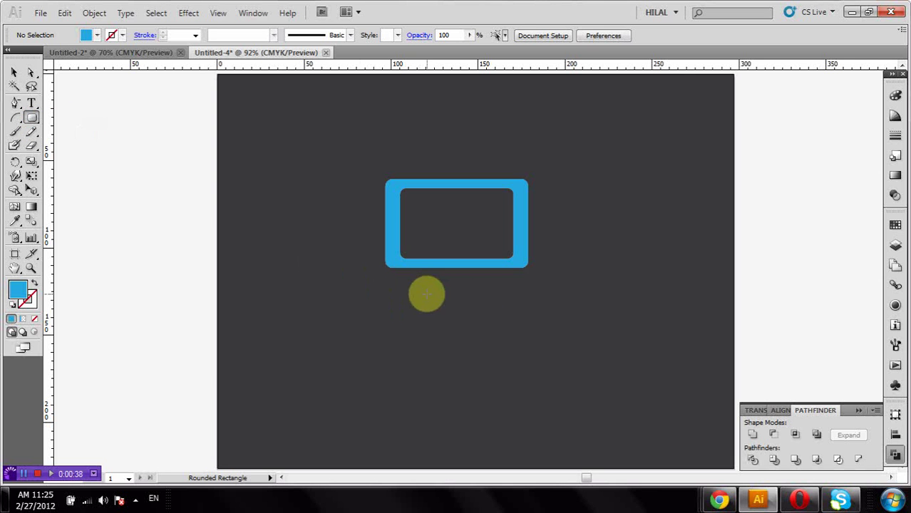
{"action": "mouse_move", "coordinate": [427, 298]}
{"action": "left_mouse_down"}
{"action": "mouse_move", "coordinate": [447, 311]}
{"action": "mouse_move", "coordinate": [458, 275]}
{"action": "left_mouse_up"}
Step: Align the small rounded rectangle under the frame's bottom centre
{"action": "left_click", "coordinate": [14, 72]}
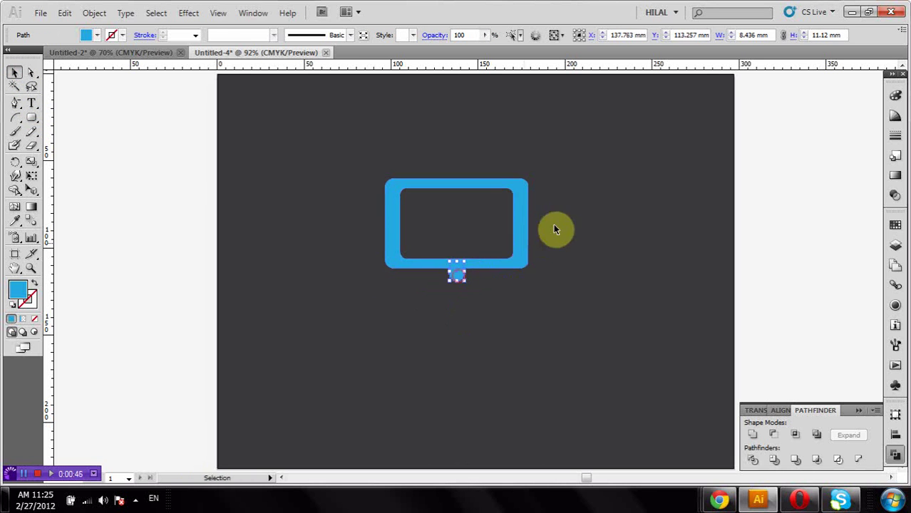
{"action": "left_click_drag", "start_coordinate": [553, 224], "coordinate": [443, 320]}
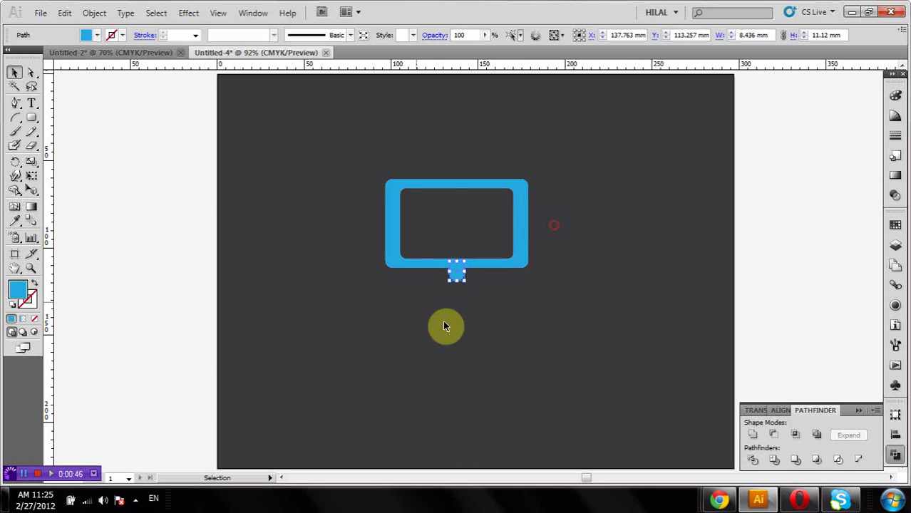
{"action": "left_click", "coordinate": [897, 441]}
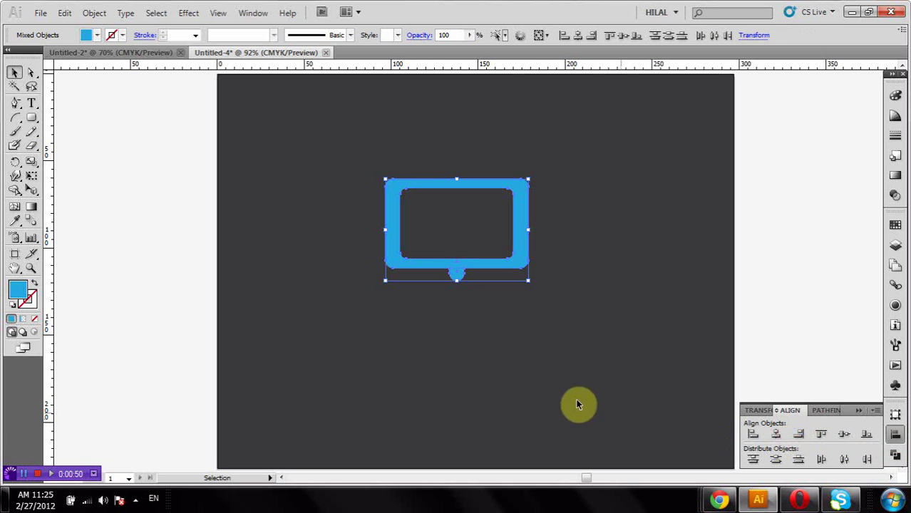
{"action": "left_click", "coordinate": [539, 388]}
{"action": "left_click", "coordinate": [456, 278]}
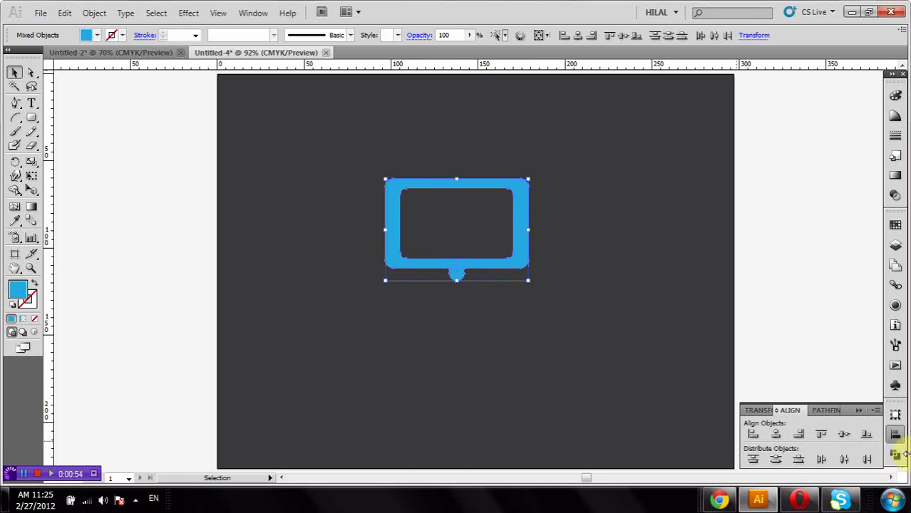
Step: Unite the frame and the small neck into one shape
{"action": "left_click", "coordinate": [895, 456]}
{"action": "left_click", "coordinate": [755, 439]}
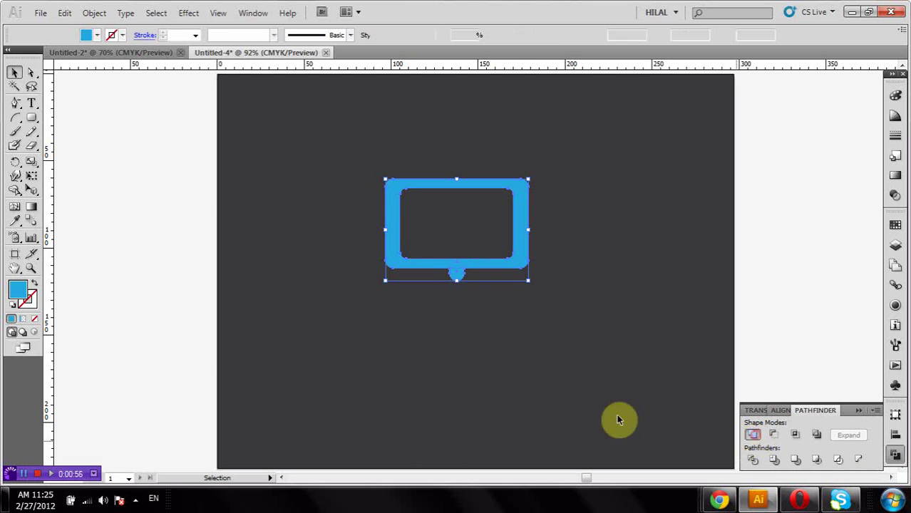
{"action": "left_click", "coordinate": [494, 386]}
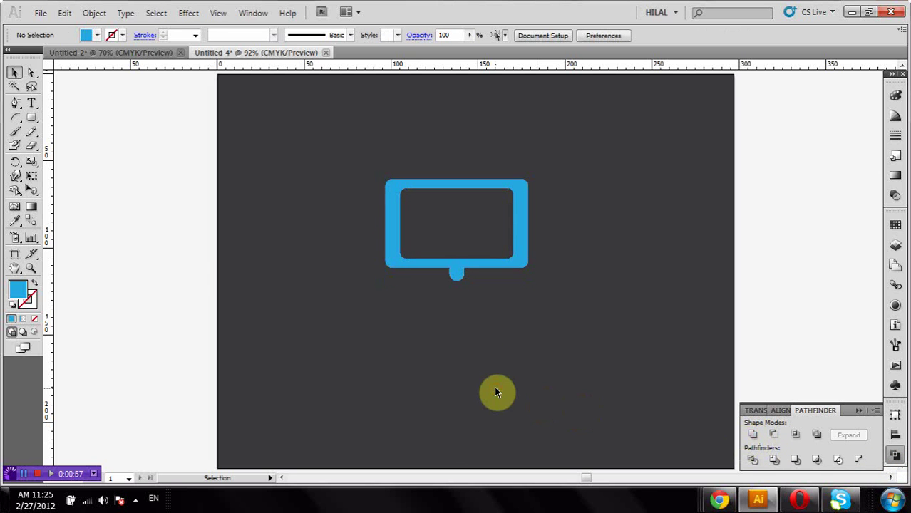
{"action": "left_click", "coordinate": [31, 119]}
Step: Draw a pill-shaped stand base and horizontally centre all the monitor pieces
{"action": "left_click_drag", "start_coordinate": [424, 281], "coordinate": [462, 296]}
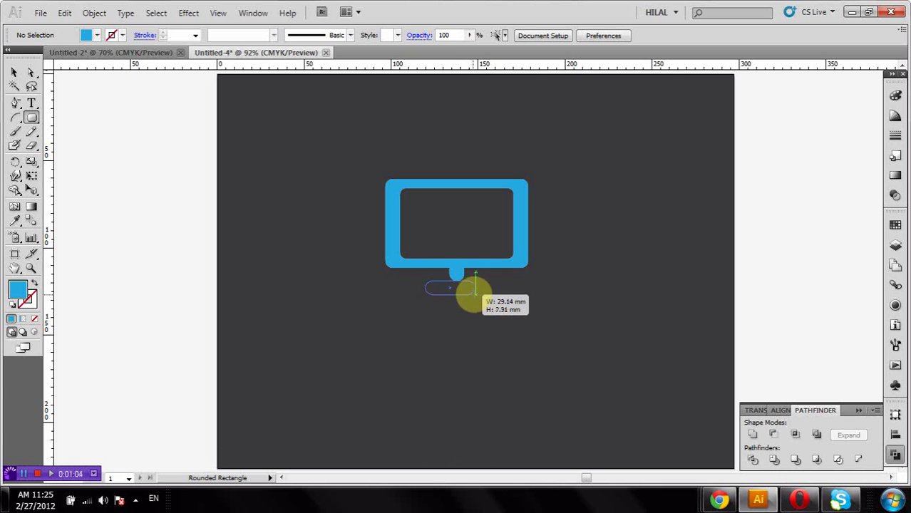
{"action": "left_click_drag", "start_coordinate": [463, 295], "coordinate": [472, 295]}
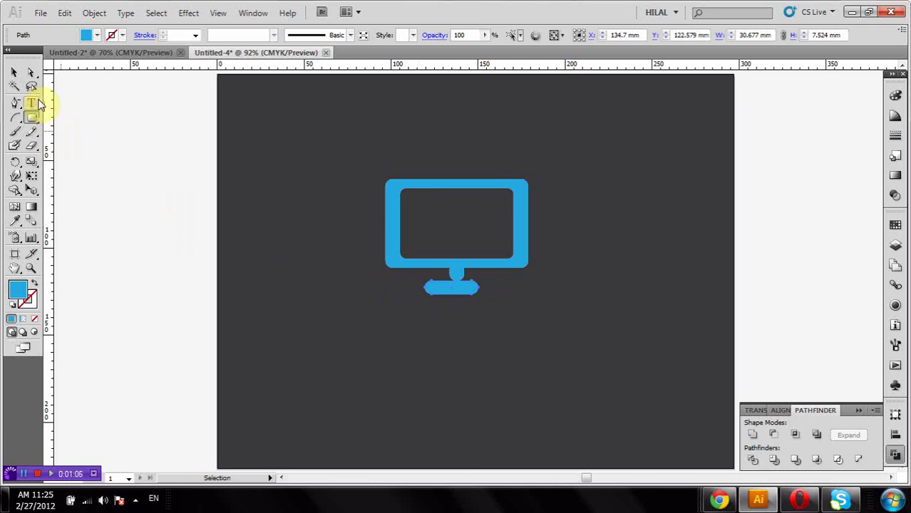
{"action": "left_click", "coordinate": [16, 73]}
{"action": "left_click_drag", "start_coordinate": [307, 107], "coordinate": [540, 286]}
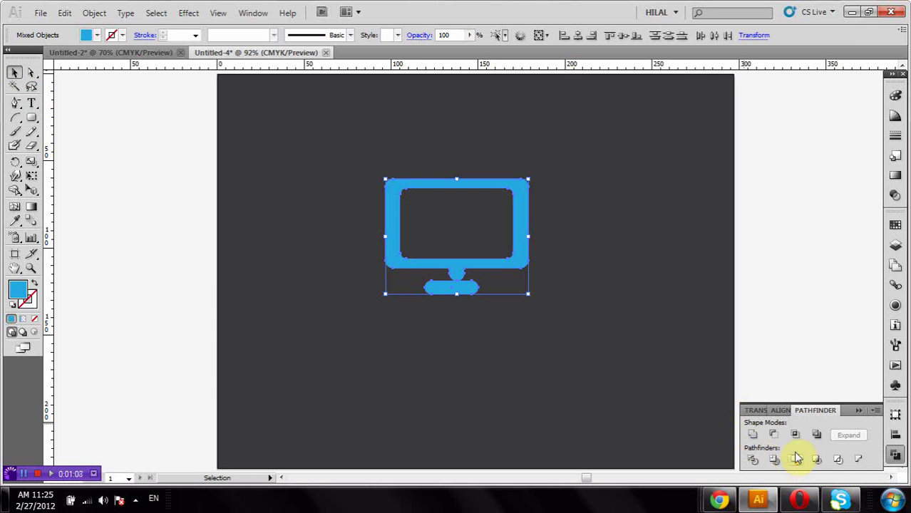
{"action": "left_click", "coordinate": [894, 434]}
{"action": "left_click", "coordinate": [776, 434]}
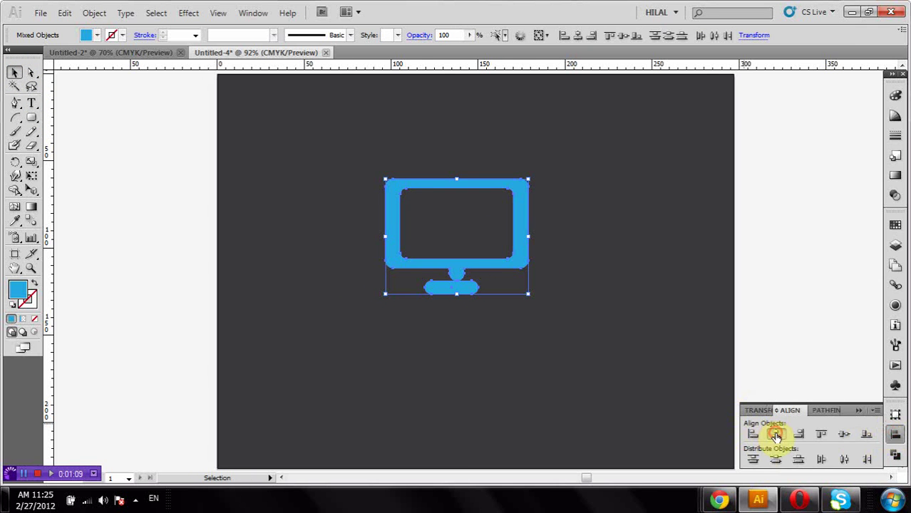
Step: Nudge the stand base up to meet the neck
{"action": "left_click", "coordinate": [620, 385]}
{"action": "left_click", "coordinate": [440, 288]}
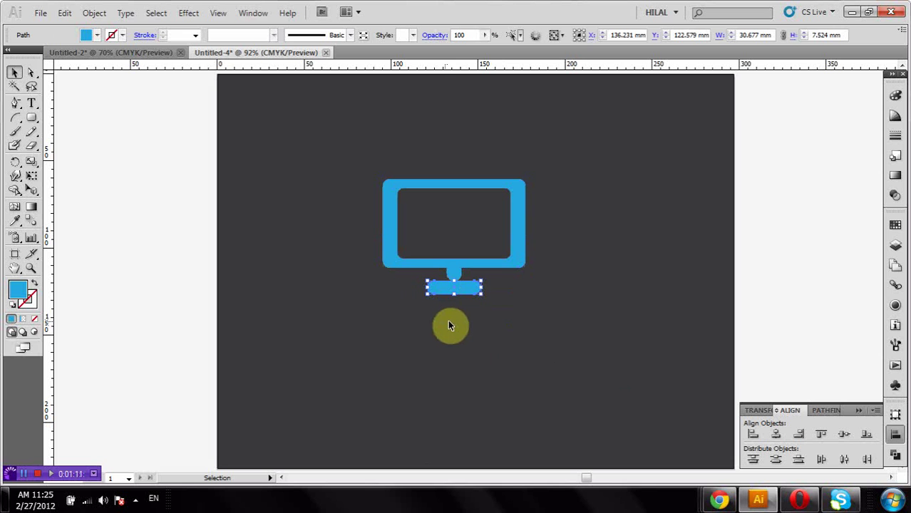
{"action": "key", "text": "Up"}
{"action": "key", "text": "Up"}
{"action": "key", "text": "Up"}
{"action": "key", "text": "Up"}
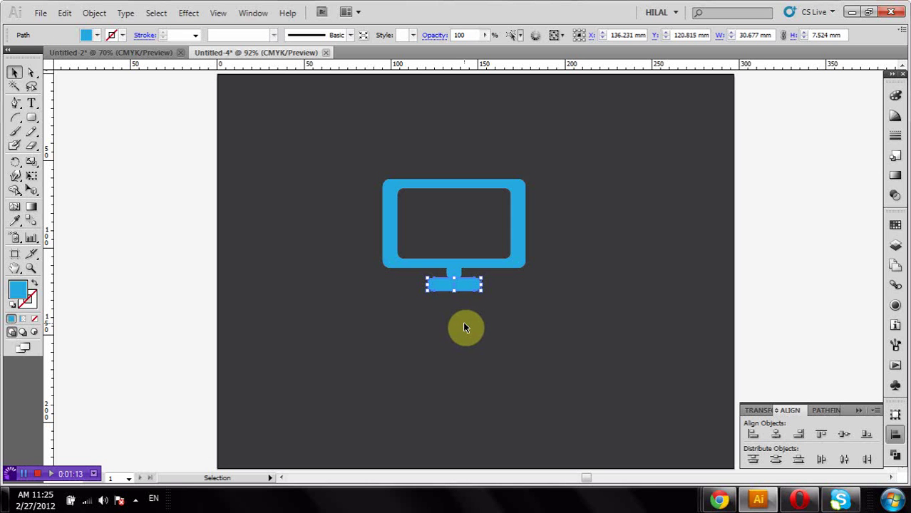
{"action": "key", "text": "Up"}
{"action": "left_click_drag", "start_coordinate": [465, 328], "coordinate": [467, 275]}
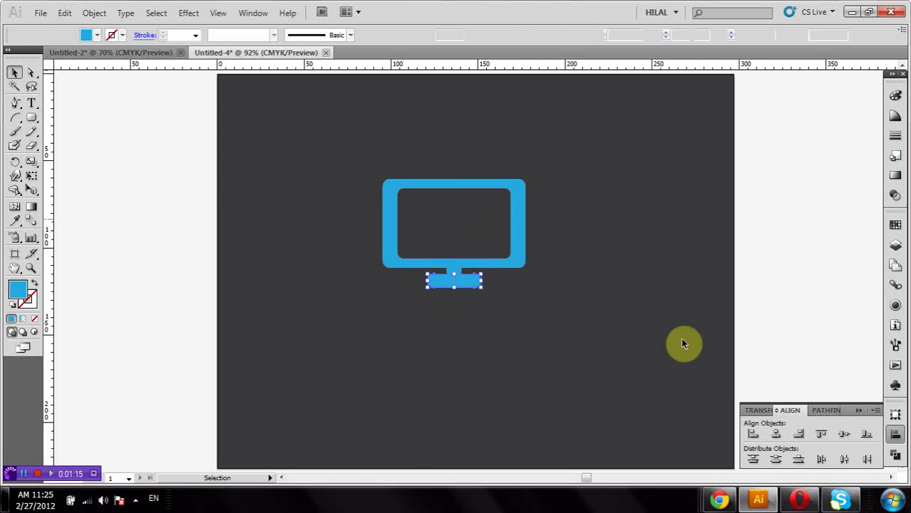
{"action": "left_click", "coordinate": [638, 342]}
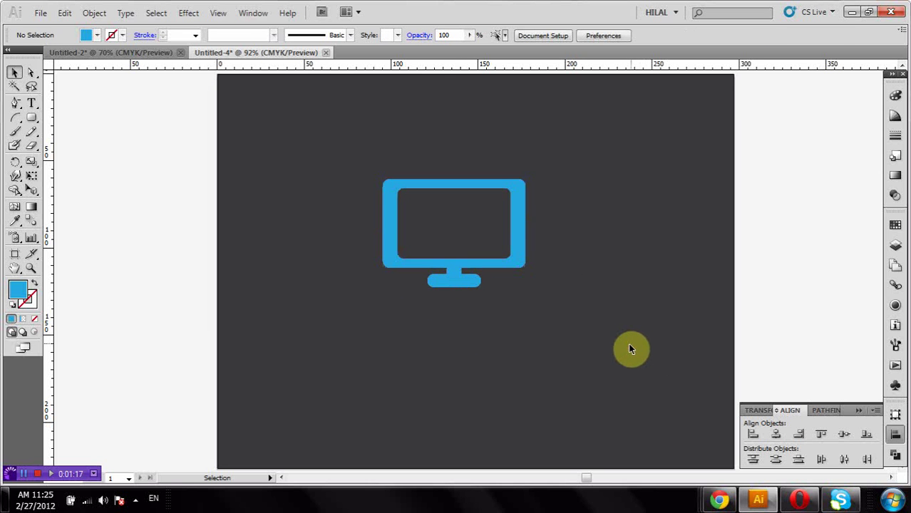
Step: Unite all monitor pieces into one shape and centre it on the artboard
{"action": "key", "text": "ctrl+a"}
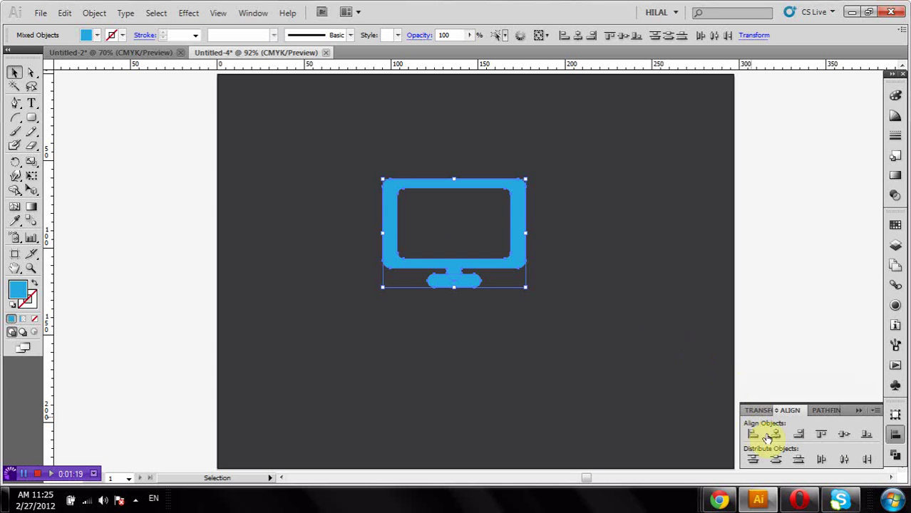
{"action": "left_click", "coordinate": [896, 456]}
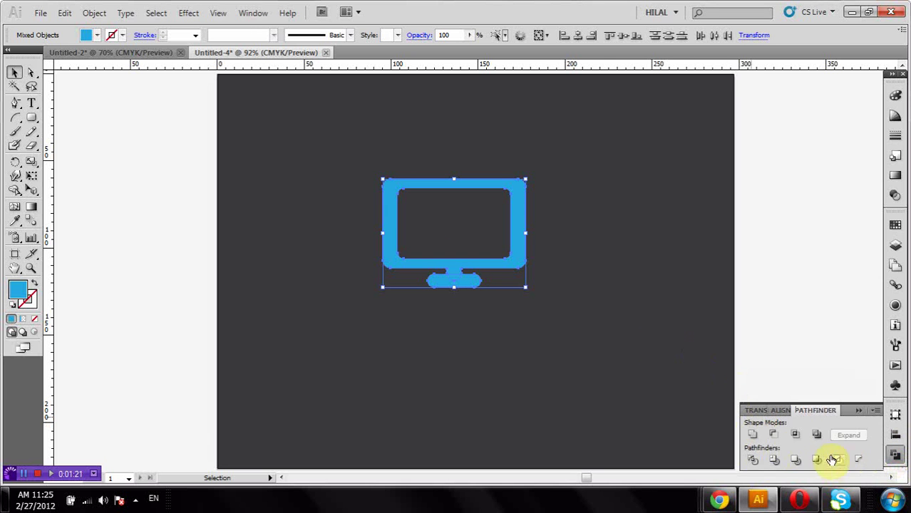
{"action": "left_click", "coordinate": [757, 436]}
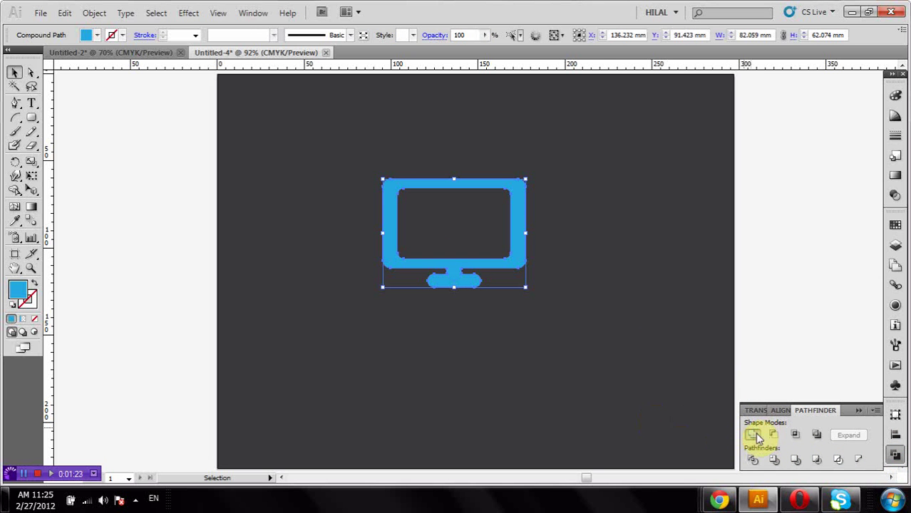
{"action": "left_click", "coordinate": [640, 399]}
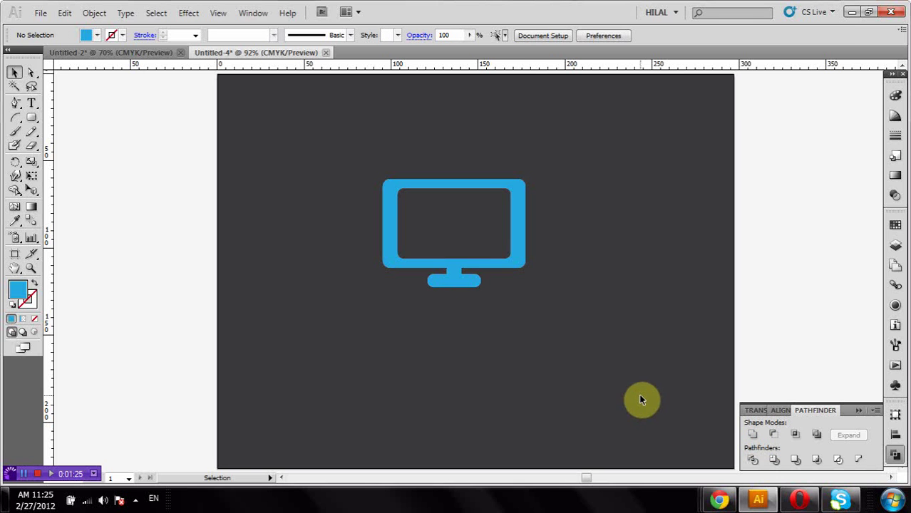
{"action": "left_click_drag", "start_coordinate": [495, 266], "coordinate": [485, 277]}
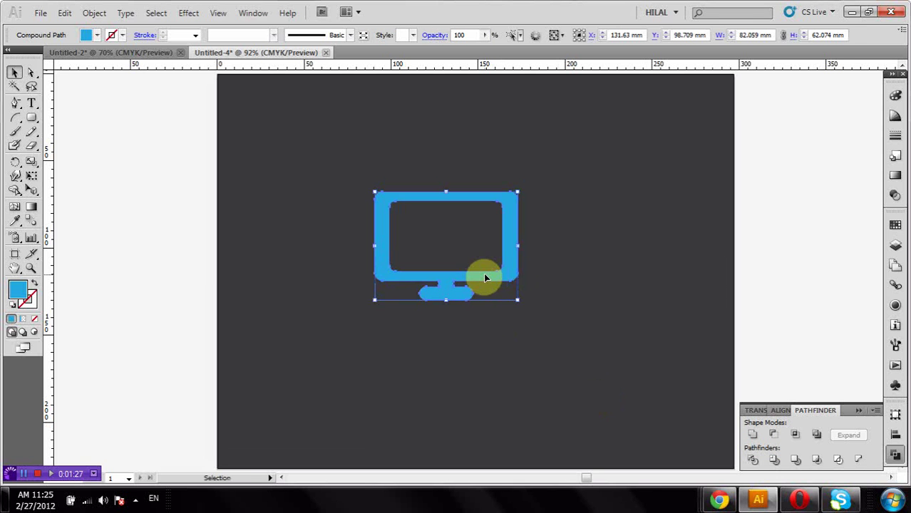
{"action": "left_click_drag", "start_coordinate": [489, 280], "coordinate": [496, 281]}
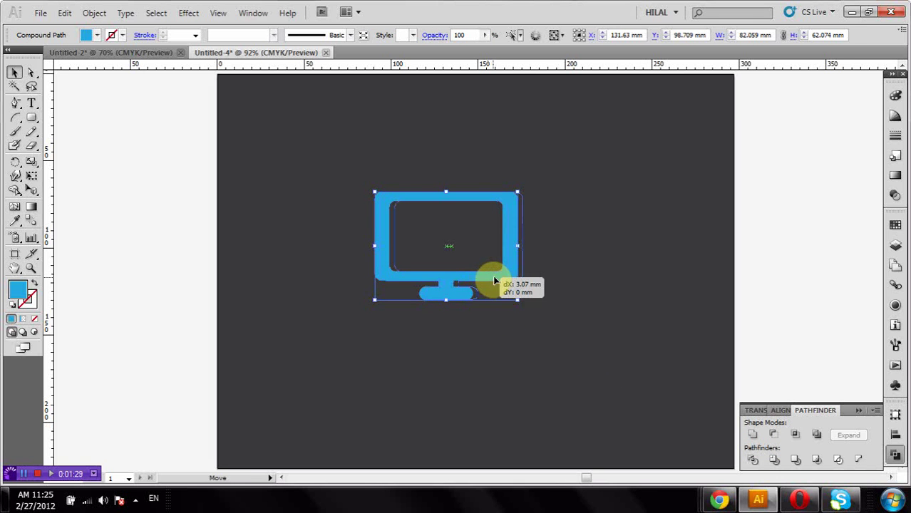
{"action": "left_click", "coordinate": [399, 316]}
Step: Type a black 'V' and move it onto the monitor's top edge
{"action": "left_click", "coordinate": [31, 103]}
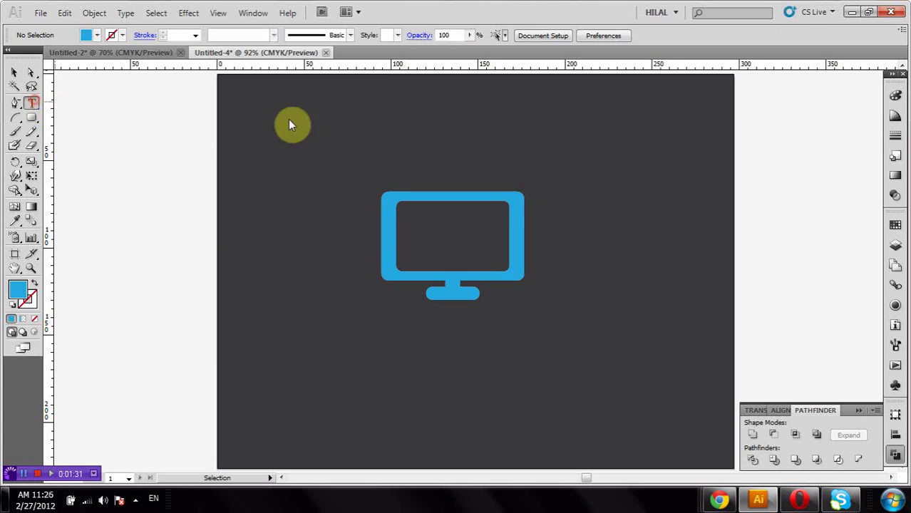
{"action": "left_click", "coordinate": [379, 116]}
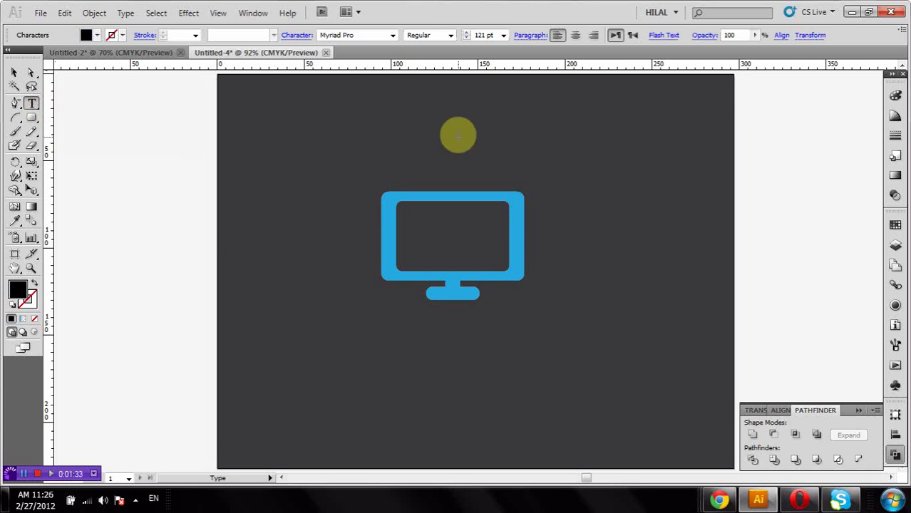
{"action": "type", "text": "V"}
{"action": "left_click", "coordinate": [13, 72]}
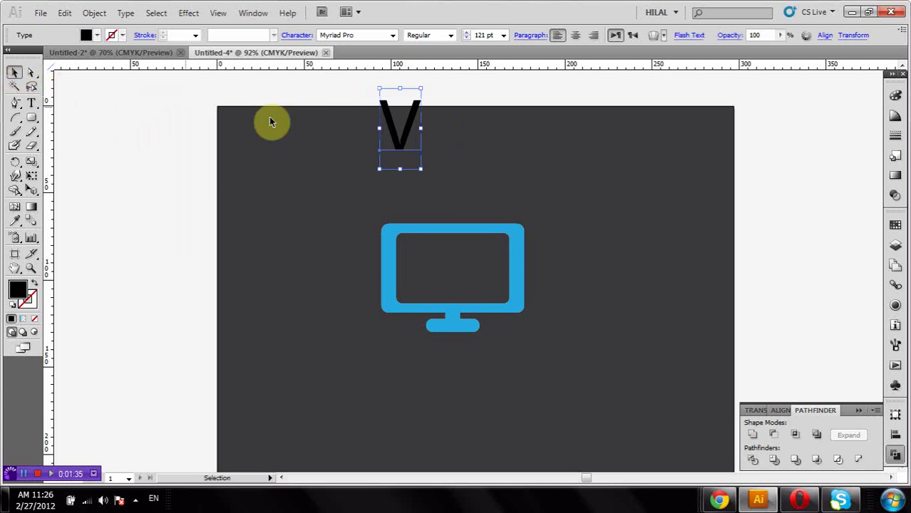
{"action": "left_click_drag", "start_coordinate": [387, 132], "coordinate": [482, 230]}
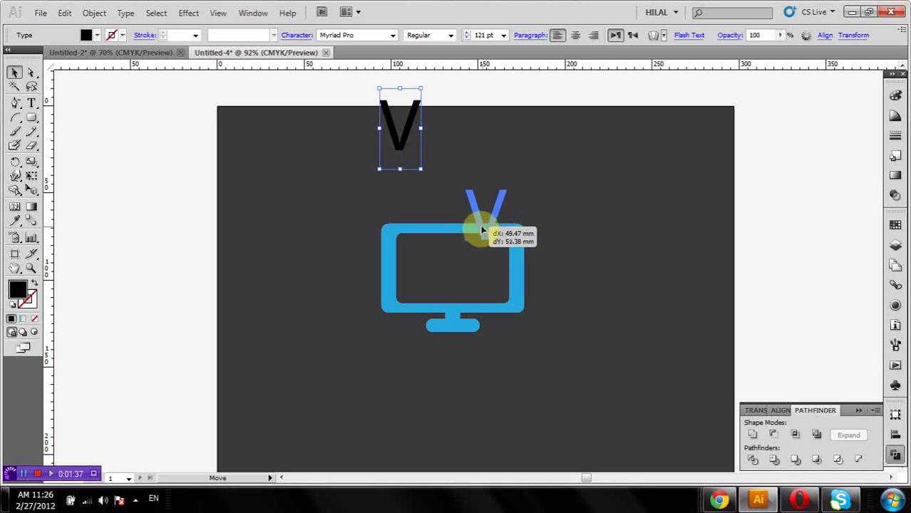
{"action": "left_click_drag", "start_coordinate": [482, 228], "coordinate": [581, 208]}
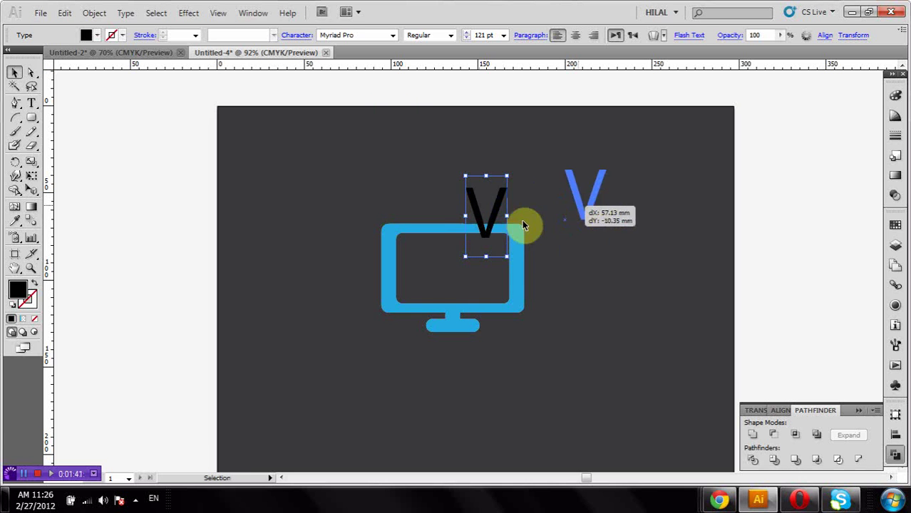
Step: Enlarge the V to 181 pt and position it overlapping the monitor's top
{"action": "left_click", "coordinate": [501, 203]}
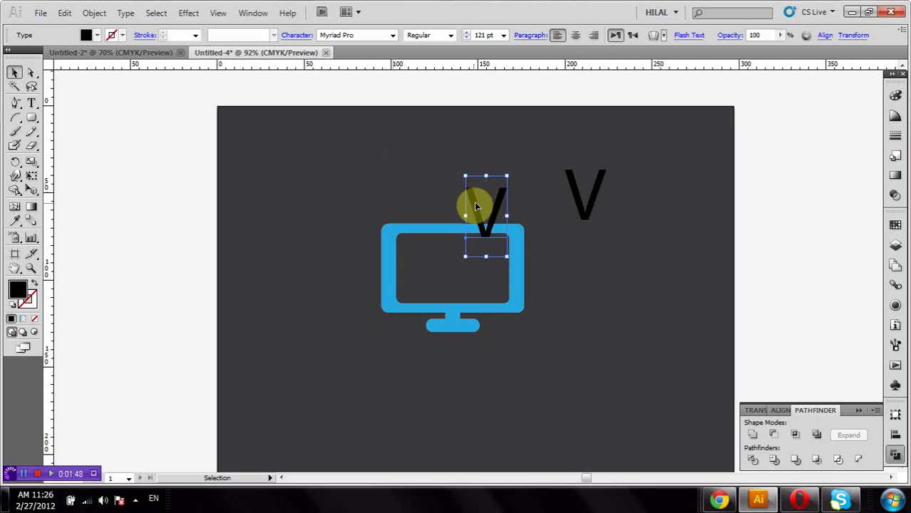
{"action": "left_click_drag", "start_coordinate": [478, 208], "coordinate": [476, 202]}
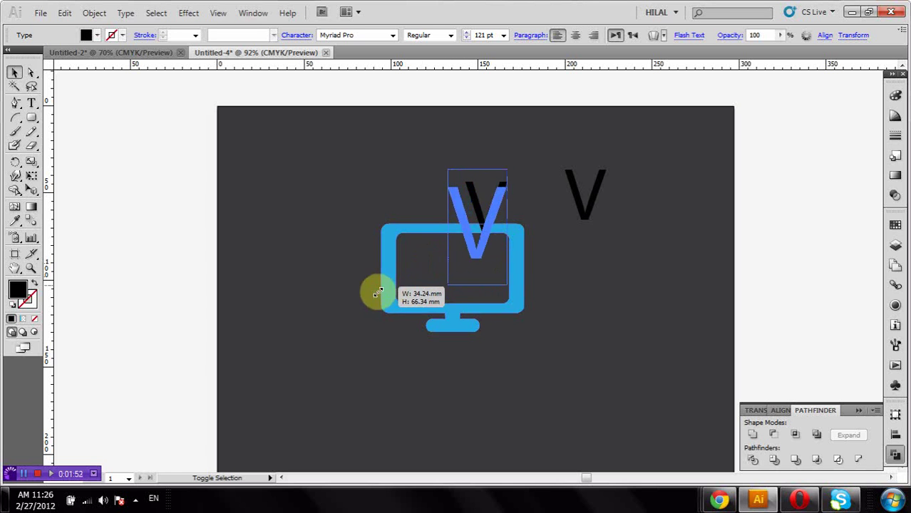
{"action": "left_click_drag", "start_coordinate": [463, 251], "coordinate": [444, 291]}
{"action": "left_click_drag", "start_coordinate": [476, 253], "coordinate": [485, 235]}
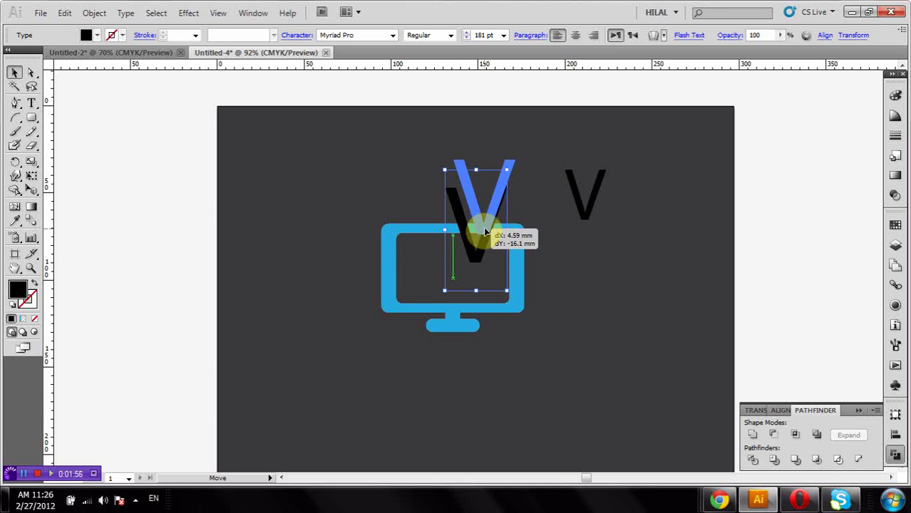
{"action": "left_click_drag", "start_coordinate": [484, 235], "coordinate": [483, 232]}
{"action": "left_click", "coordinate": [606, 271]}
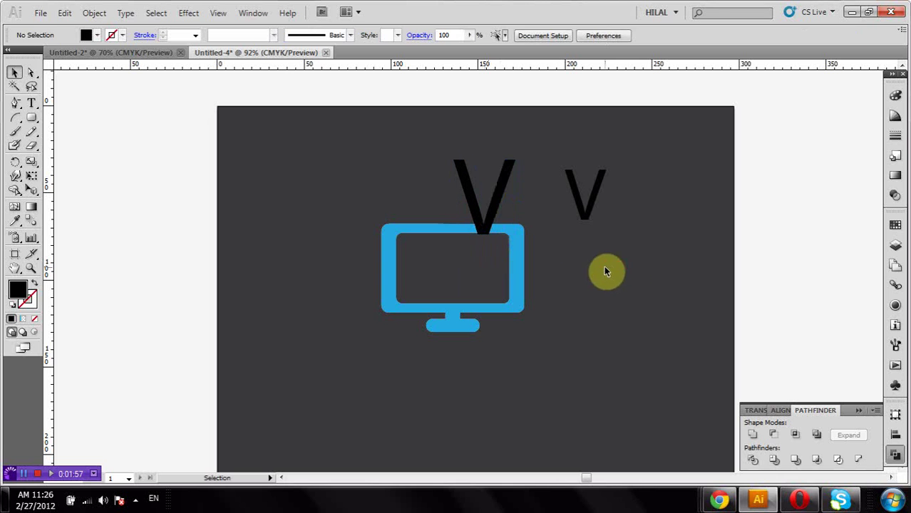
{"action": "left_click", "coordinate": [503, 190]}
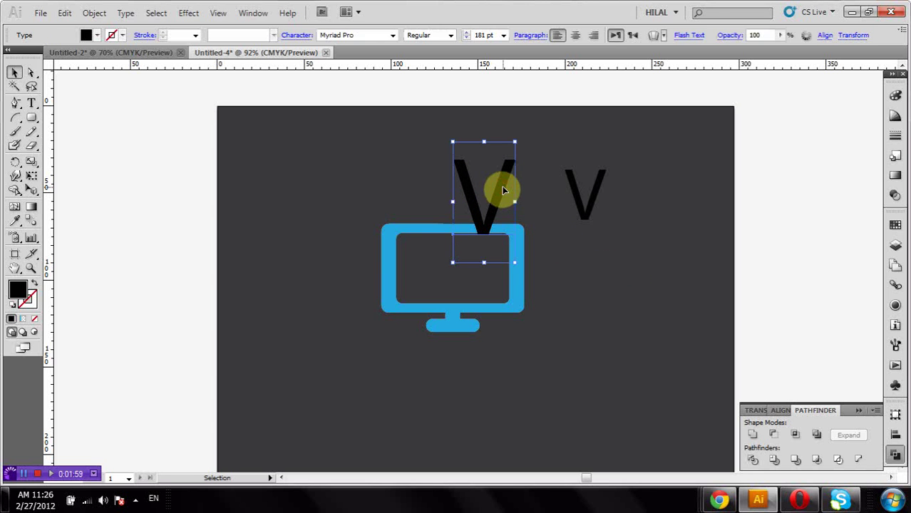
Step: Expand the large V and subtract it from the monitor's top with Minus Front
{"action": "left_click", "coordinate": [531, 215]}
{"action": "left_click", "coordinate": [506, 203]}
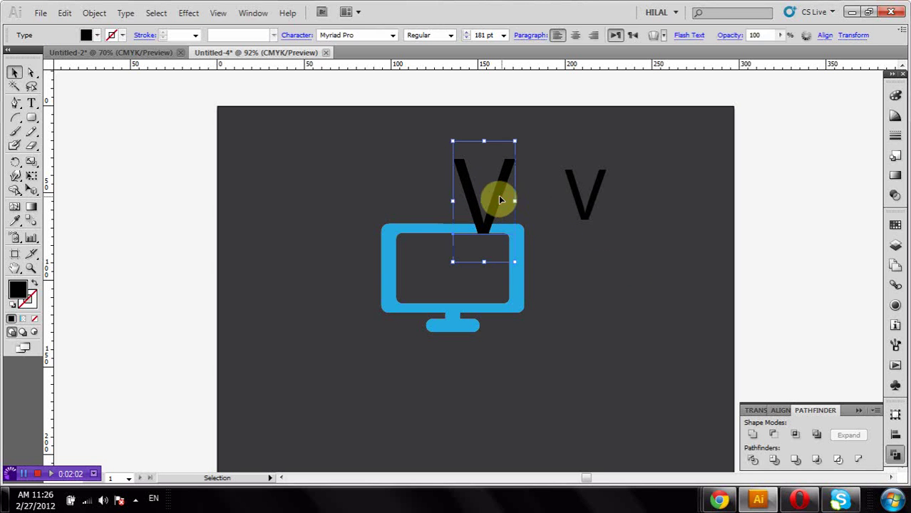
{"action": "left_click", "coordinate": [94, 12]}
{"action": "left_click", "coordinate": [134, 157]}
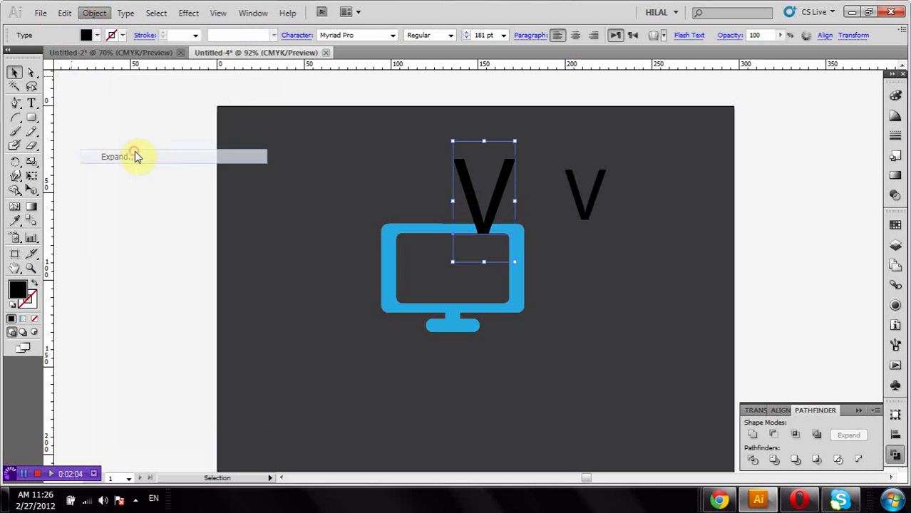
{"action": "left_click", "coordinate": [513, 200]}
{"action": "left_click_drag", "start_coordinate": [378, 172], "coordinate": [489, 253]}
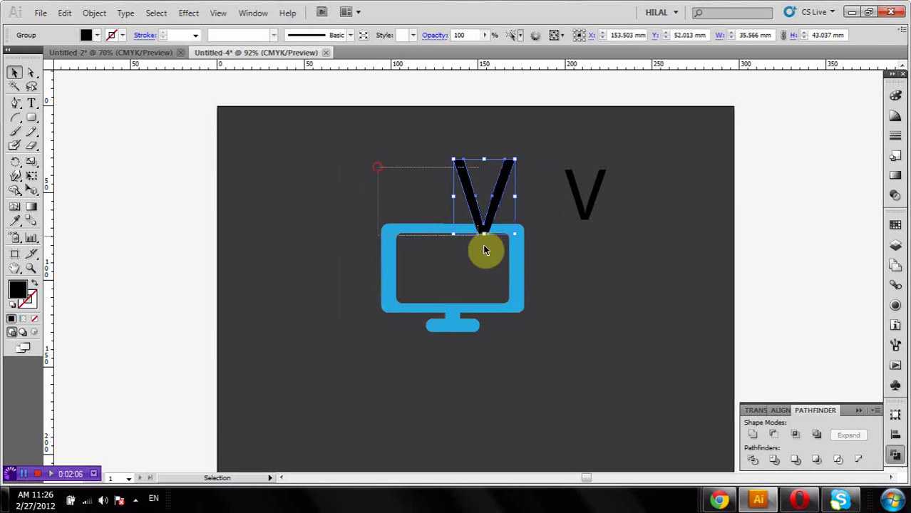
{"action": "left_click", "coordinate": [774, 437]}
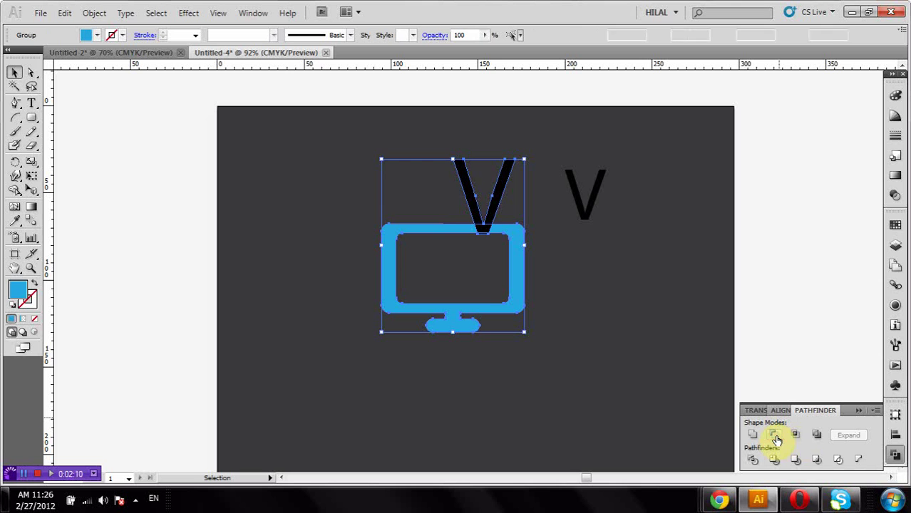
{"action": "left_click", "coordinate": [701, 360]}
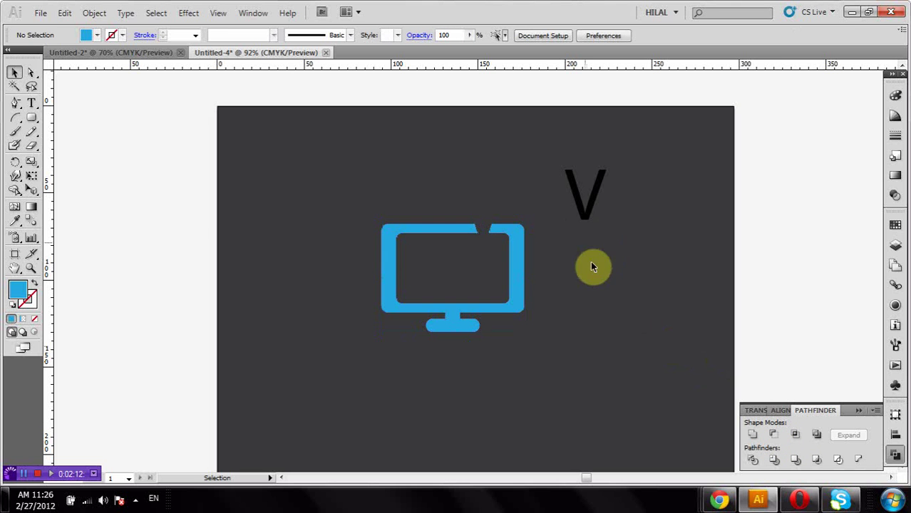
Step: Zoom in on the notch and delete the stray leftover anchor point
{"action": "left_click", "coordinate": [31, 268]}
{"action": "left_click_drag", "start_coordinate": [499, 215], "coordinate": [422, 227]}
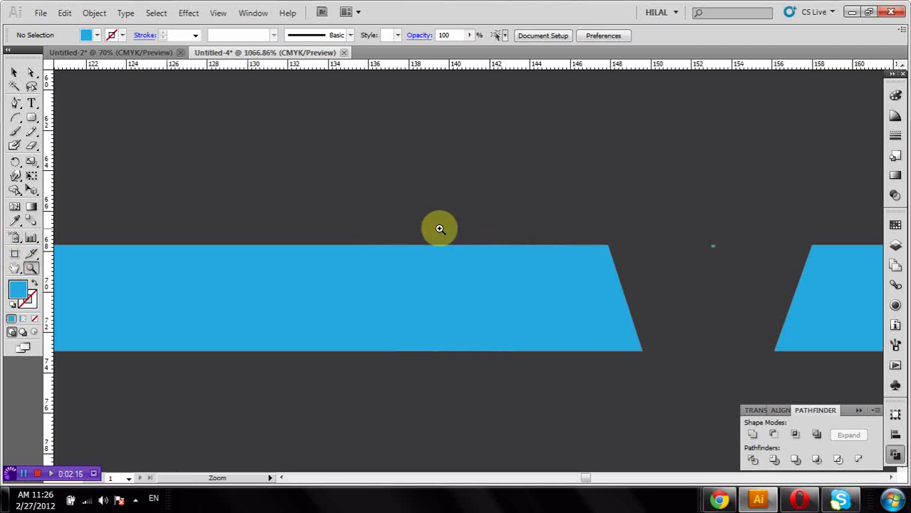
{"action": "left_click", "coordinate": [30, 72]}
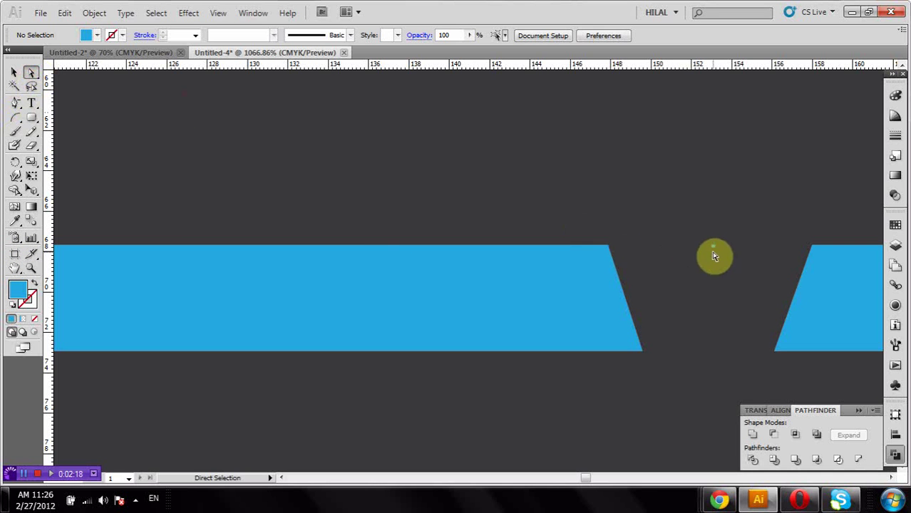
{"action": "left_click", "coordinate": [713, 248]}
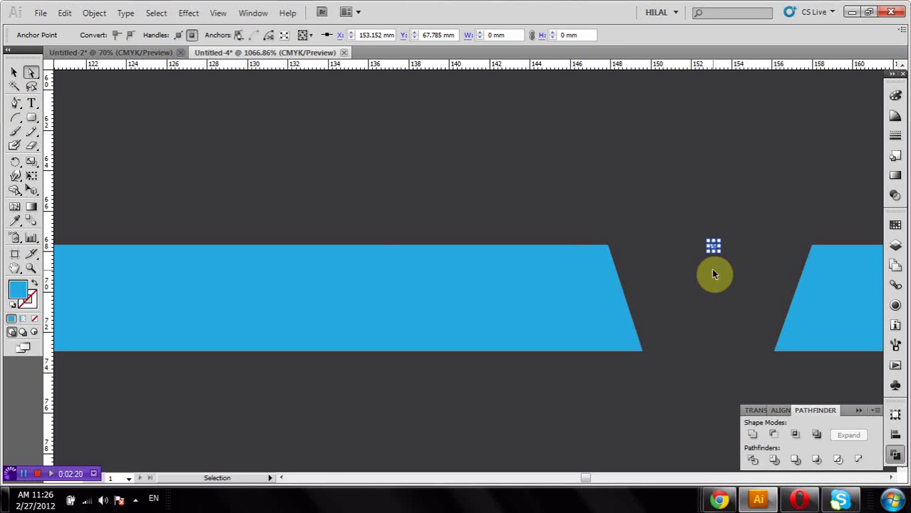
{"action": "key", "text": "Delete"}
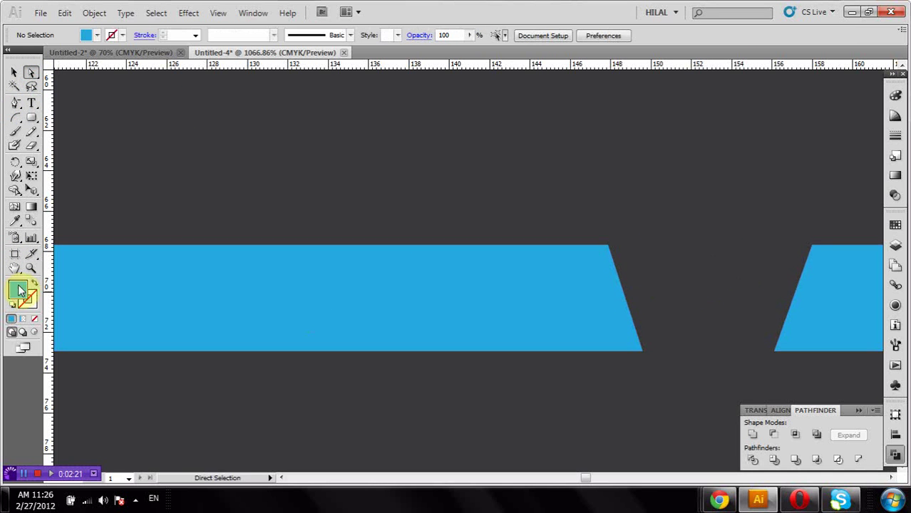
{"action": "double_click", "coordinate": [15, 268]}
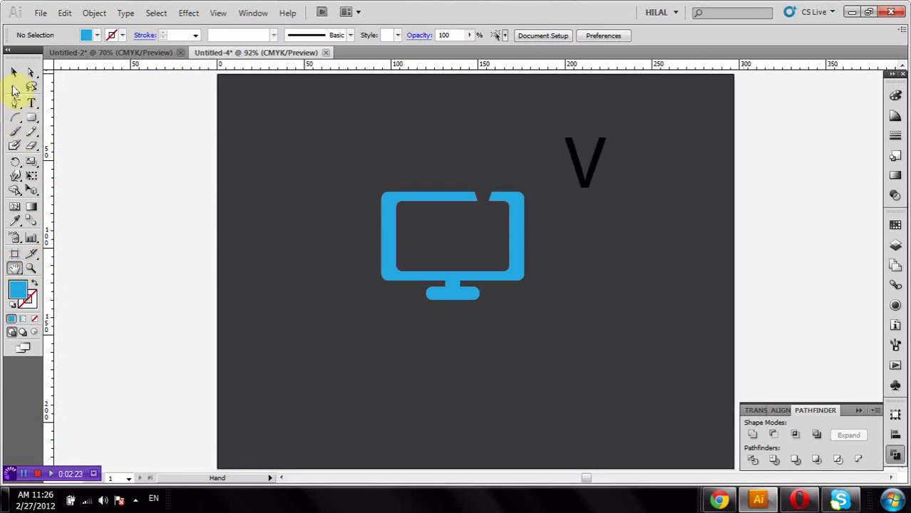
{"action": "left_click", "coordinate": [14, 72]}
Step: Shrink the remaining V into the monitor's top notch and fill it white
{"action": "left_click", "coordinate": [579, 158]}
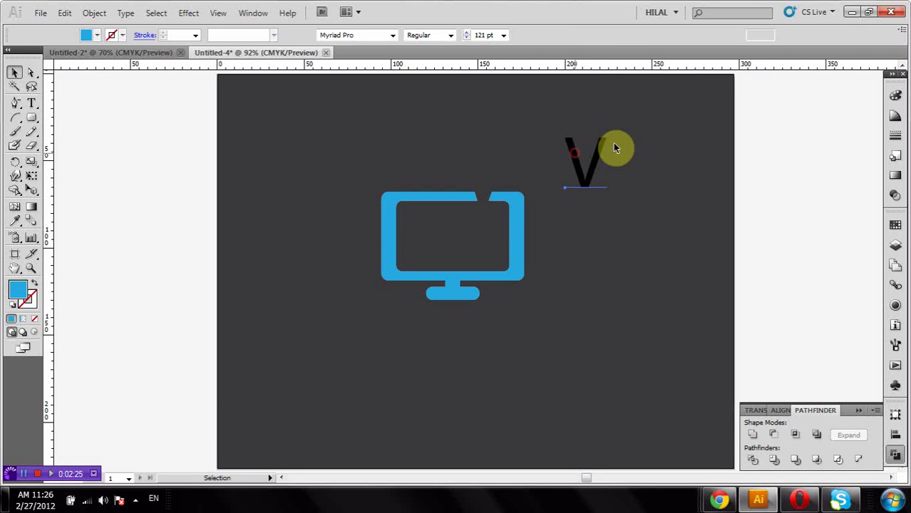
{"action": "mouse_move", "coordinate": [606, 126]}
{"action": "left_mouse_down"}
{"action": "mouse_move", "coordinate": [588, 160]}
{"action": "mouse_move", "coordinate": [483, 193]}
{"action": "left_mouse_up"}
{"action": "left_click", "coordinate": [97, 35]}
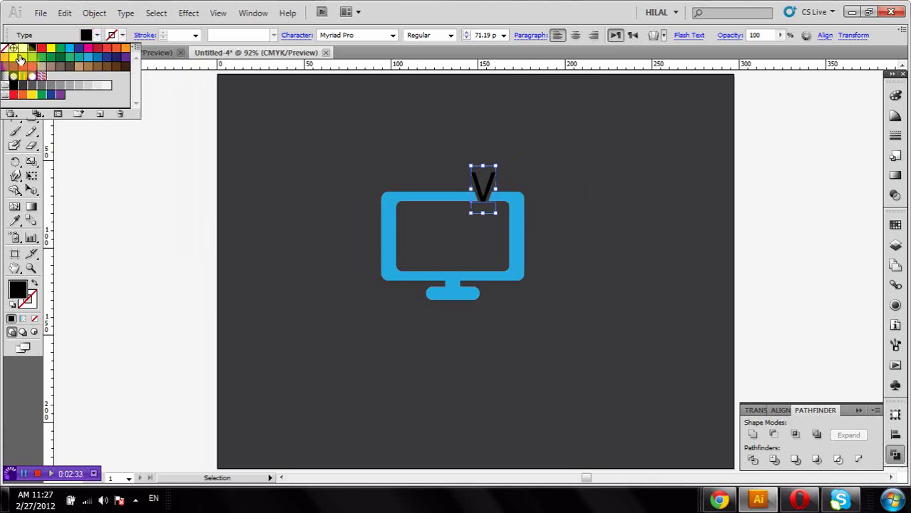
{"action": "left_click", "coordinate": [24, 49]}
{"action": "left_click", "coordinate": [126, 224]}
{"action": "left_click", "coordinate": [123, 225]}
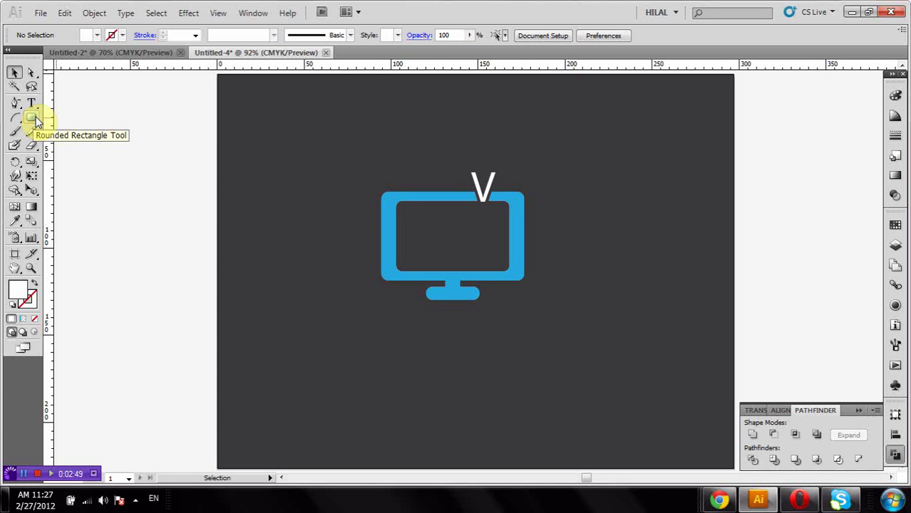
Step: Draw a rounded-rectangle screen panel and an ellipse over its lower part
{"action": "left_click", "coordinate": [33, 119]}
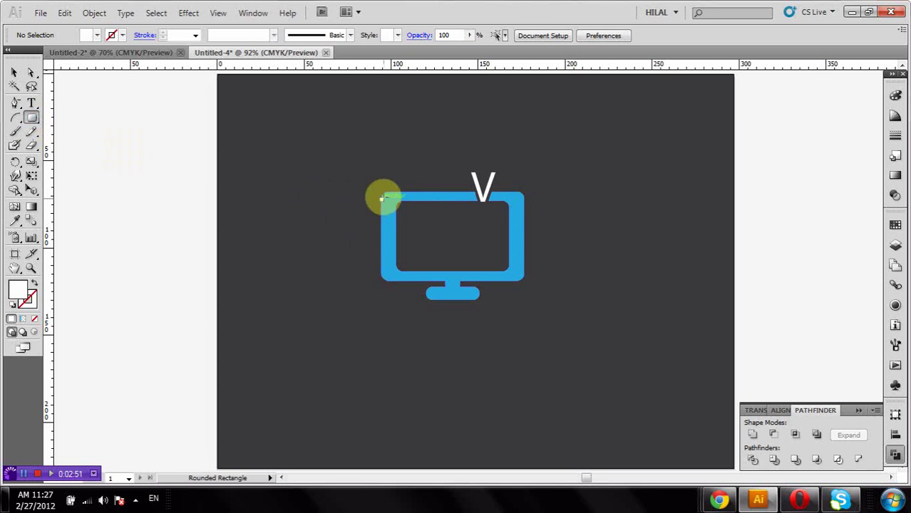
{"action": "left_click_drag", "start_coordinate": [396, 203], "coordinate": [513, 272]}
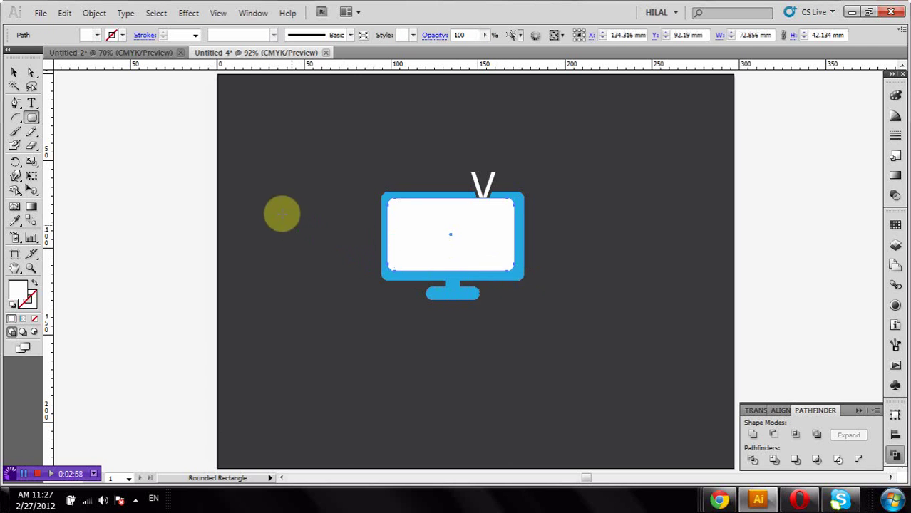
{"action": "mouse_move", "coordinate": [31, 118]}
{"action": "left_mouse_down"}
{"action": "mouse_move", "coordinate": [95, 155]}
{"action": "mouse_move", "coordinate": [226, 278]}
{"action": "left_mouse_up"}
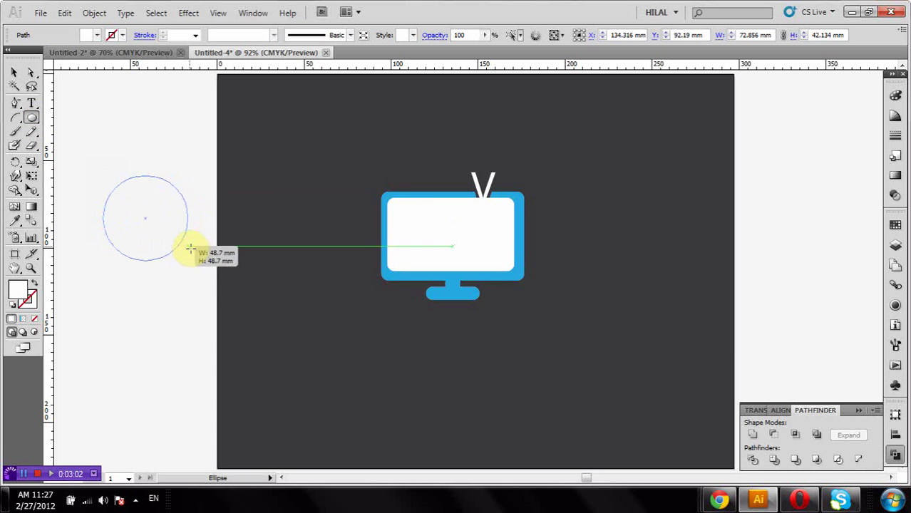
{"action": "left_click", "coordinate": [14, 72]}
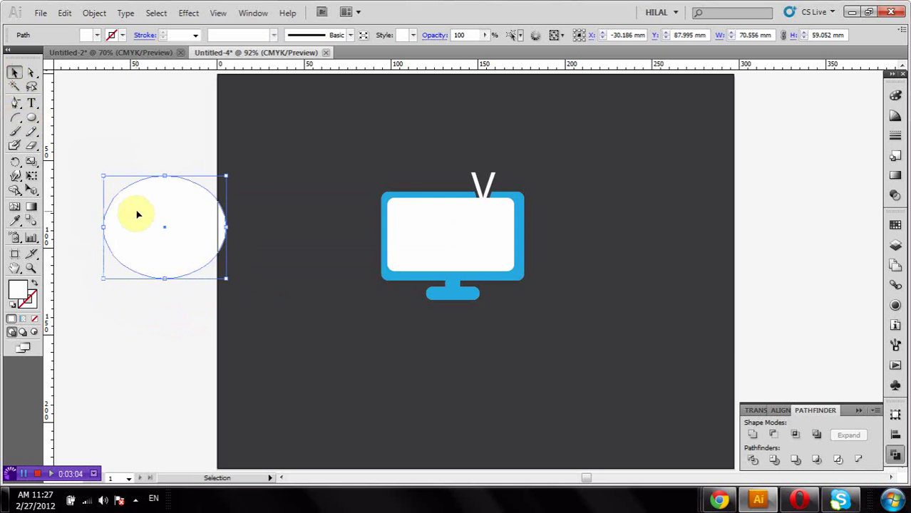
{"action": "mouse_move", "coordinate": [138, 210]}
{"action": "left_mouse_down"}
{"action": "mouse_move", "coordinate": [460, 276]}
{"action": "mouse_move", "coordinate": [437, 288]}
{"action": "mouse_move", "coordinate": [383, 279]}
{"action": "left_mouse_up"}
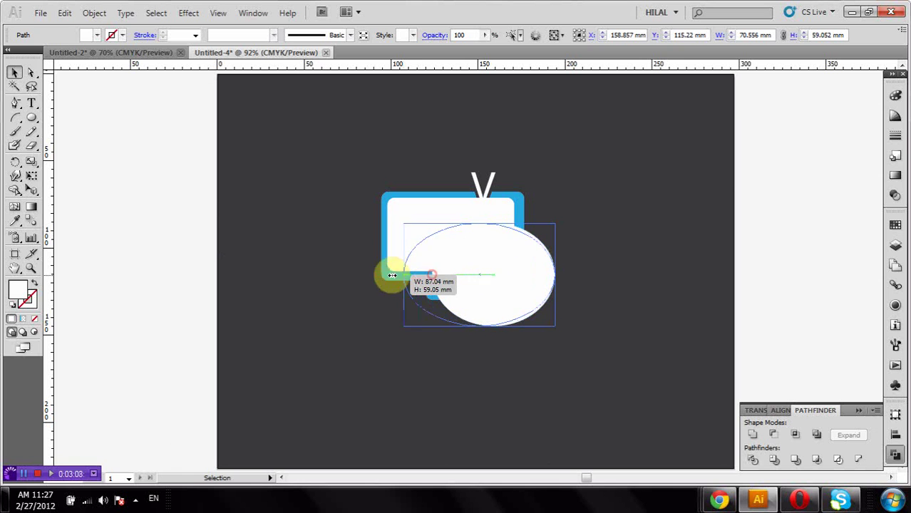
Step: Subtract the ellipse from the white screen and rearrange the monitor's stacking order
{"action": "left_click", "coordinate": [421, 215], "text": "shift"}
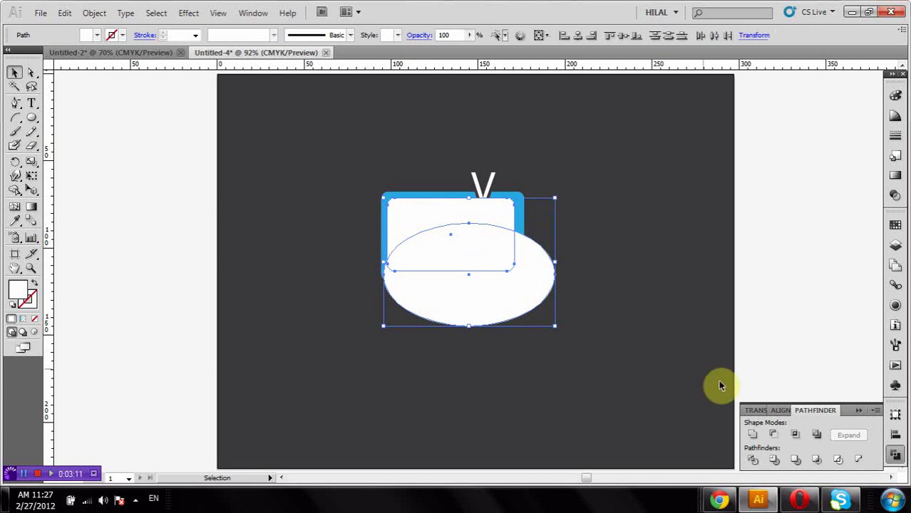
{"action": "left_click", "coordinate": [777, 434]}
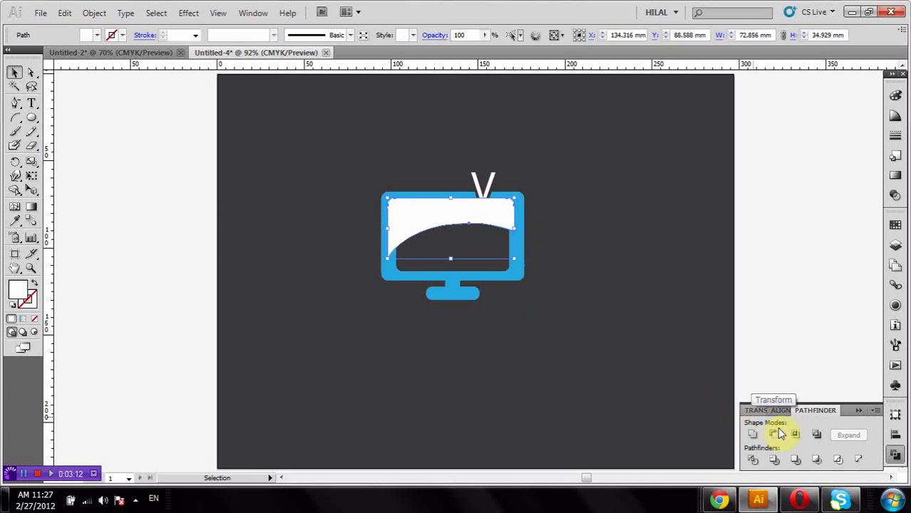
{"action": "left_click", "coordinate": [520, 270]}
{"action": "right_click", "coordinate": [521, 271]}
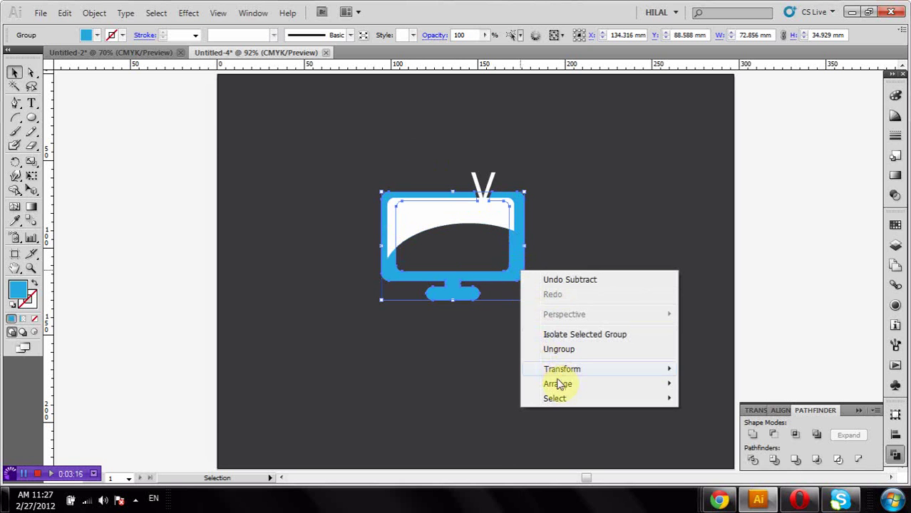
{"action": "left_click", "coordinate": [705, 384]}
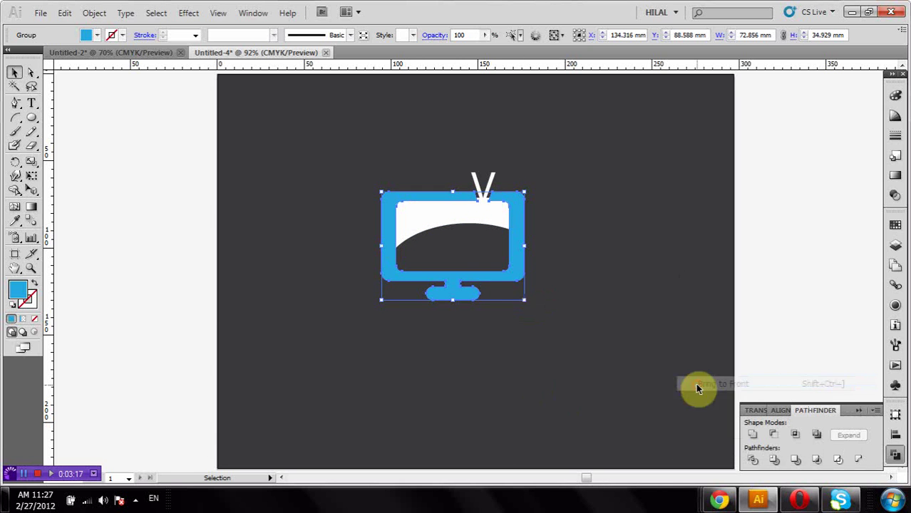
{"action": "left_click", "coordinate": [787, 274]}
Step: Apply a linear gradient to the glare shape and make its left stop white
{"action": "left_click", "coordinate": [433, 224]}
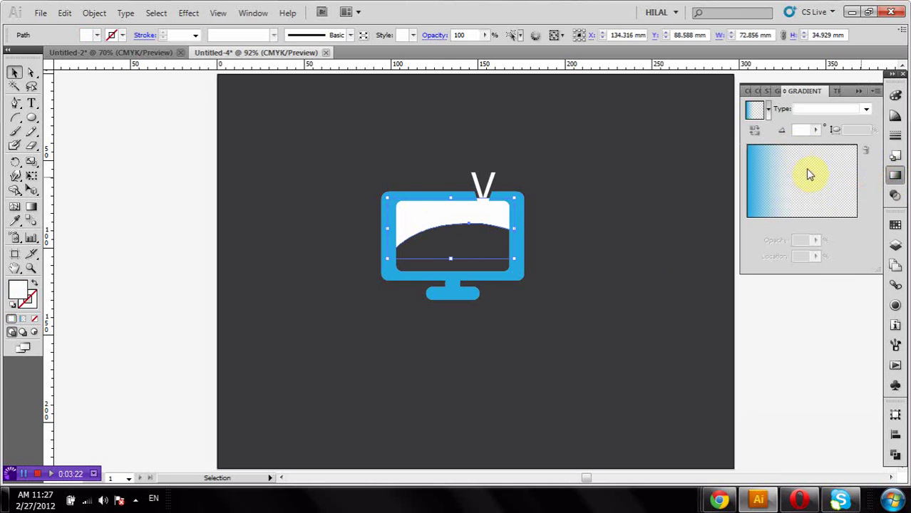
{"action": "left_click", "coordinate": [805, 175]}
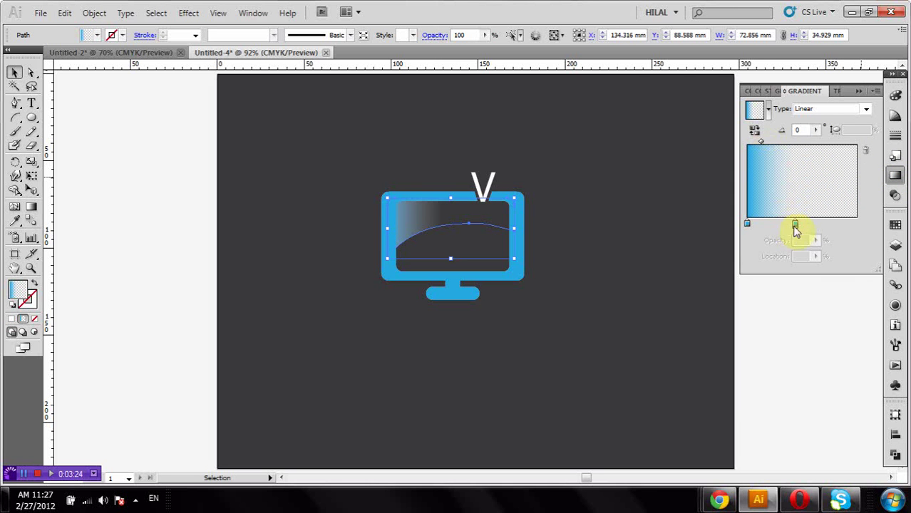
{"action": "left_click_drag", "start_coordinate": [795, 224], "coordinate": [873, 227]}
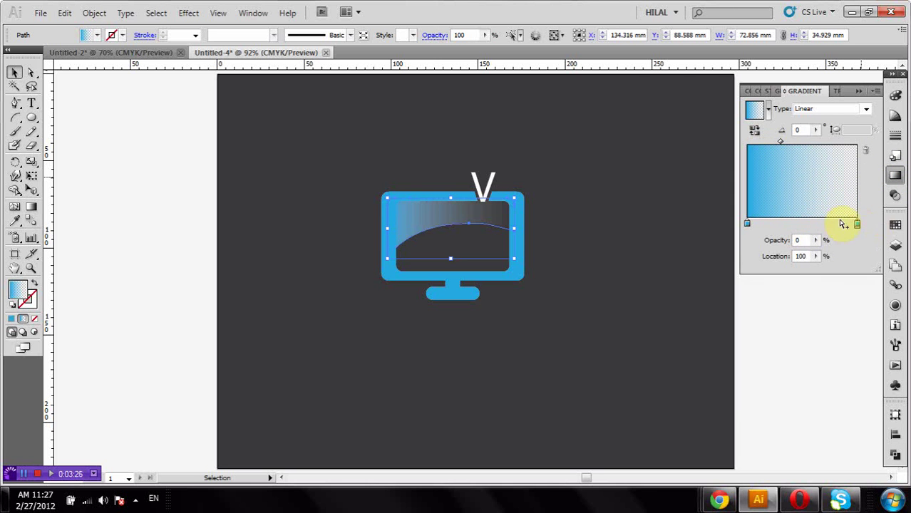
{"action": "double_click", "coordinate": [747, 225]}
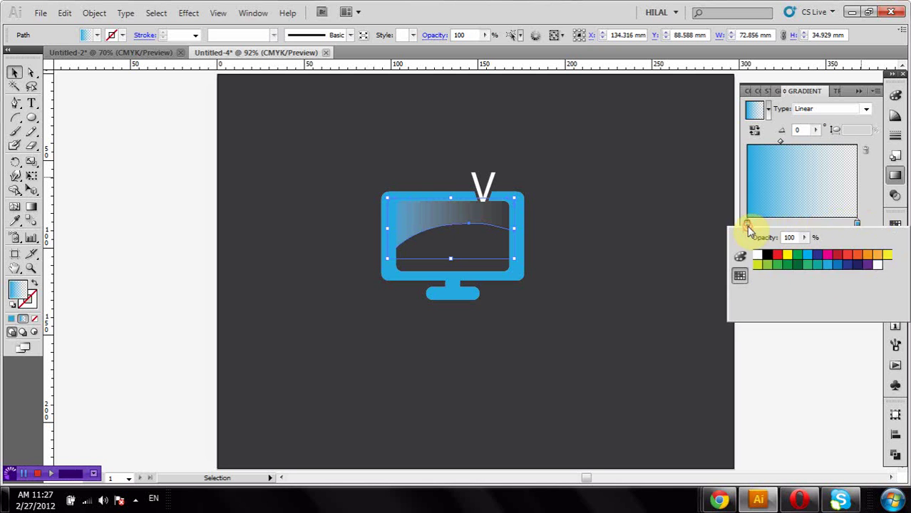
{"action": "left_click", "coordinate": [757, 254]}
{"action": "left_click", "coordinate": [857, 223]}
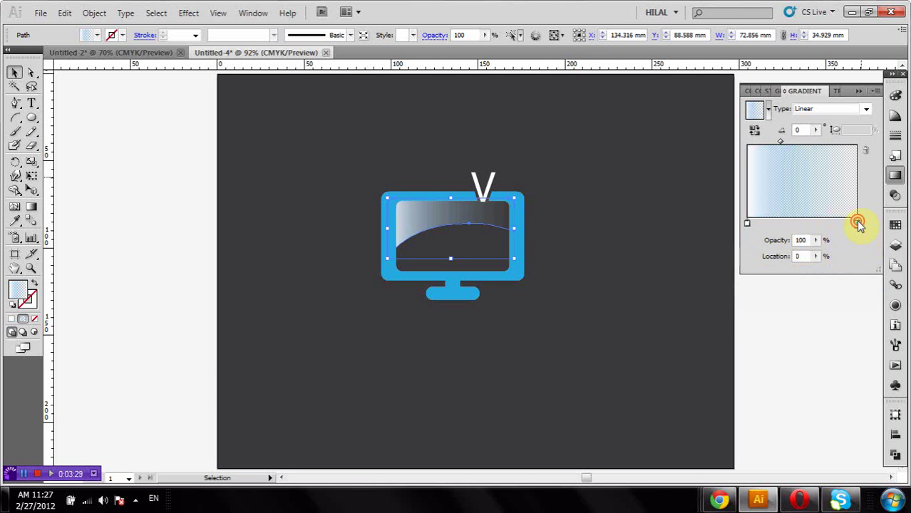
Step: Make the right gradient stop white and angle the fade downward across the glare
{"action": "double_click", "coordinate": [856, 222]}
{"action": "left_click", "coordinate": [758, 251]}
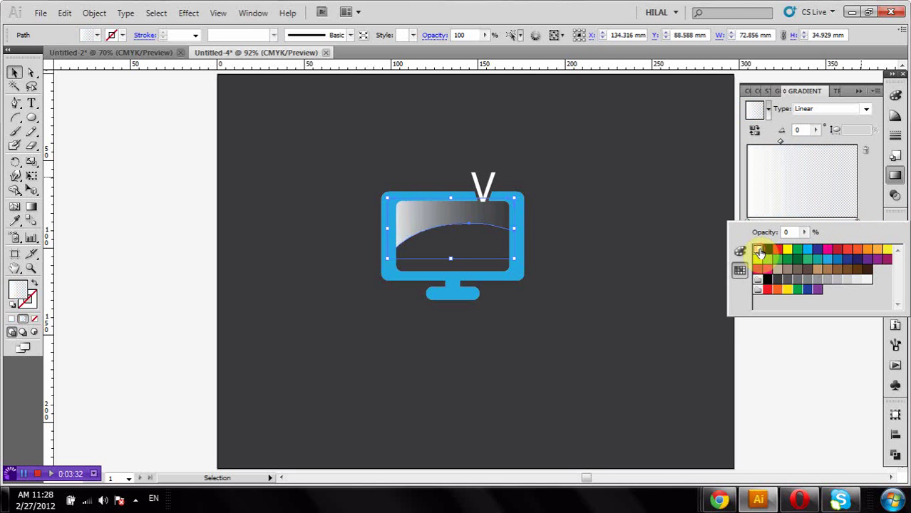
{"action": "left_click", "coordinate": [34, 207]}
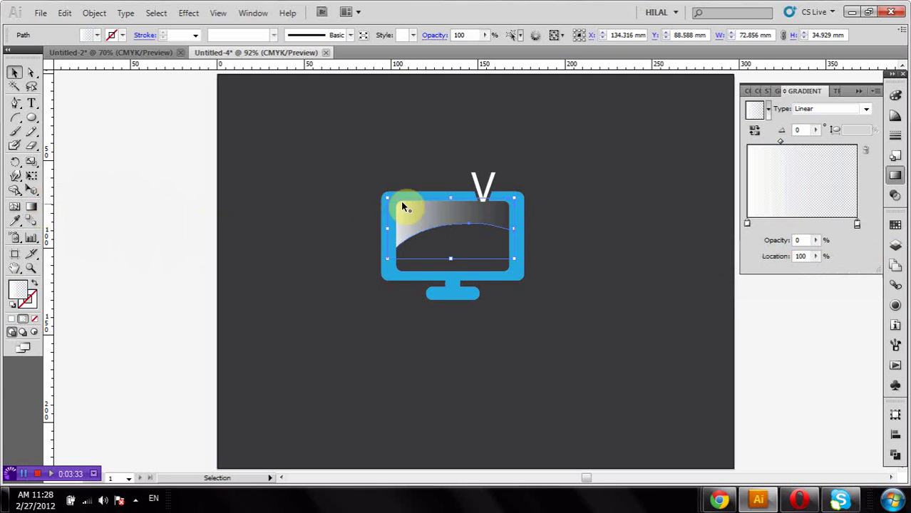
{"action": "left_click", "coordinate": [36, 209]}
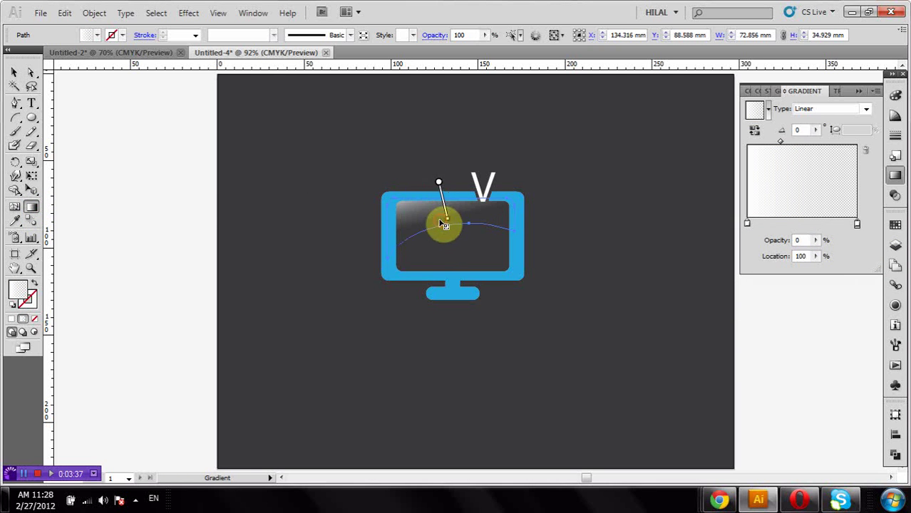
{"action": "left_click_drag", "start_coordinate": [438, 182], "coordinate": [447, 218]}
{"action": "left_click", "coordinate": [14, 72]}
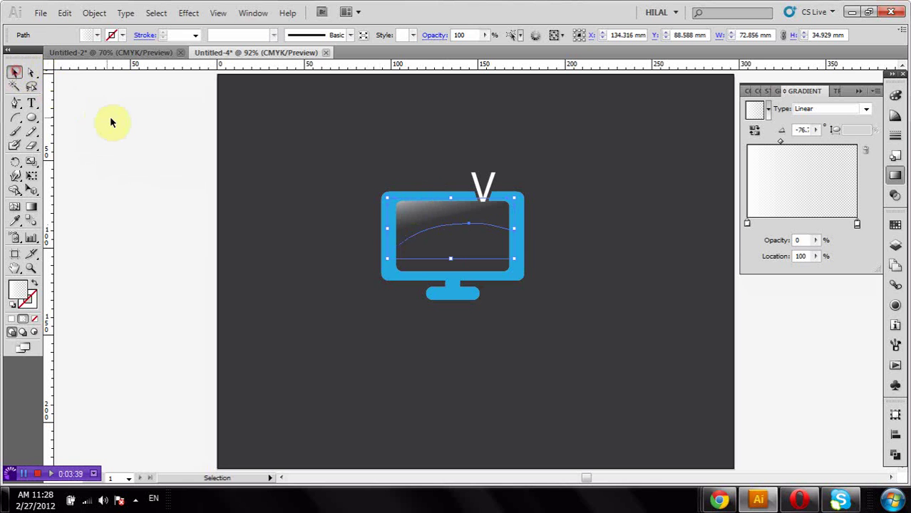
{"action": "left_click", "coordinate": [111, 119]}
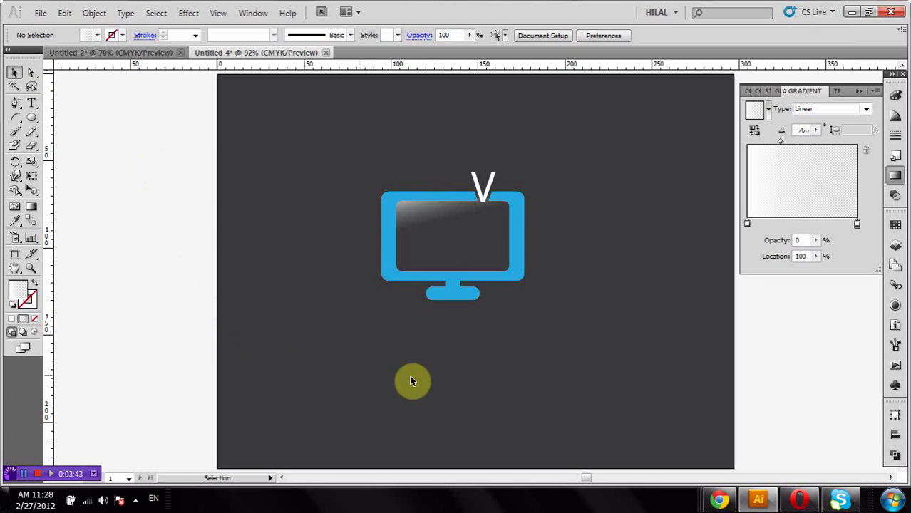
Step: Apply the Green, Yellow, Orange gradient preset to the monitor and remove its middle stops
{"action": "left_click", "coordinate": [470, 298]}
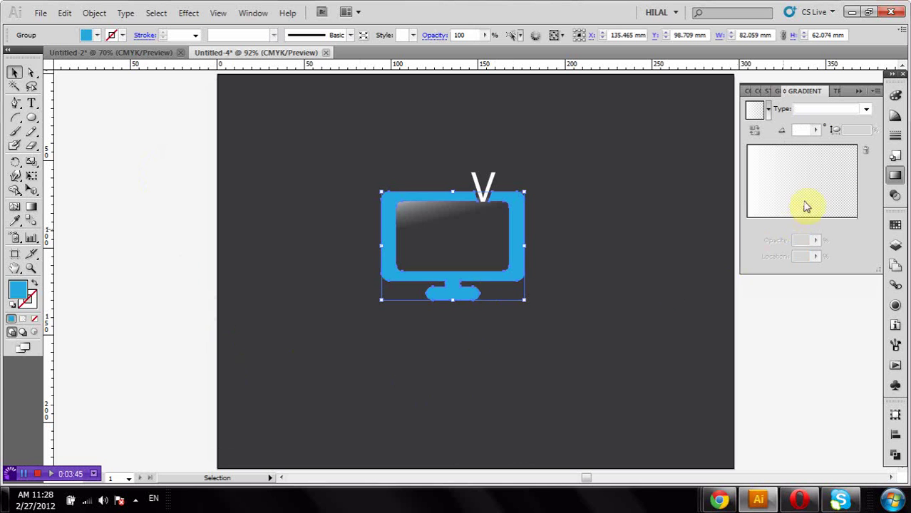
{"action": "left_click", "coordinate": [769, 113]}
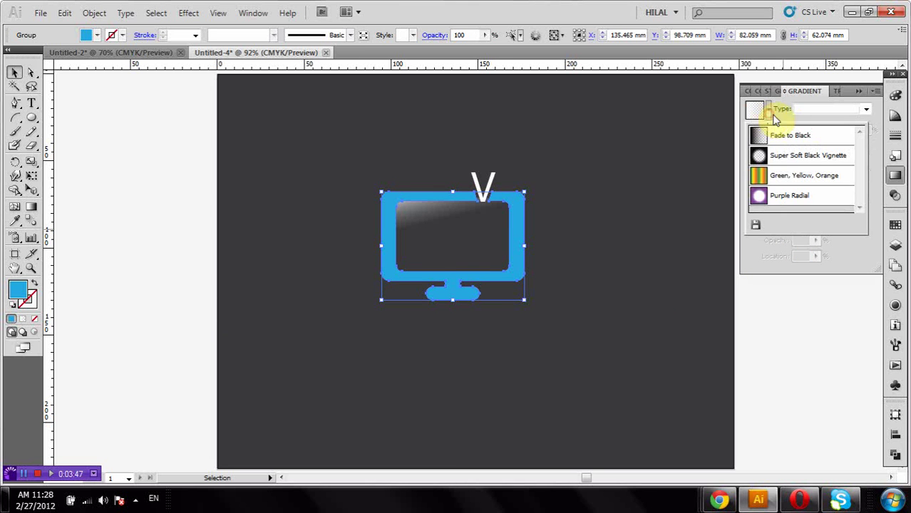
{"action": "left_click", "coordinate": [782, 175]}
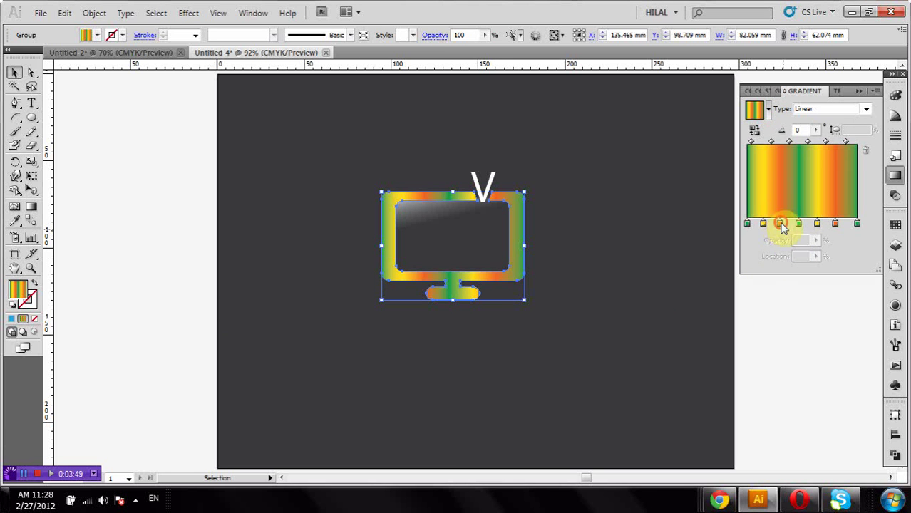
{"action": "mouse_move", "coordinate": [782, 226]}
{"action": "left_mouse_down"}
{"action": "mouse_move", "coordinate": [797, 246]}
{"action": "mouse_move", "coordinate": [839, 246]}
{"action": "left_mouse_up"}
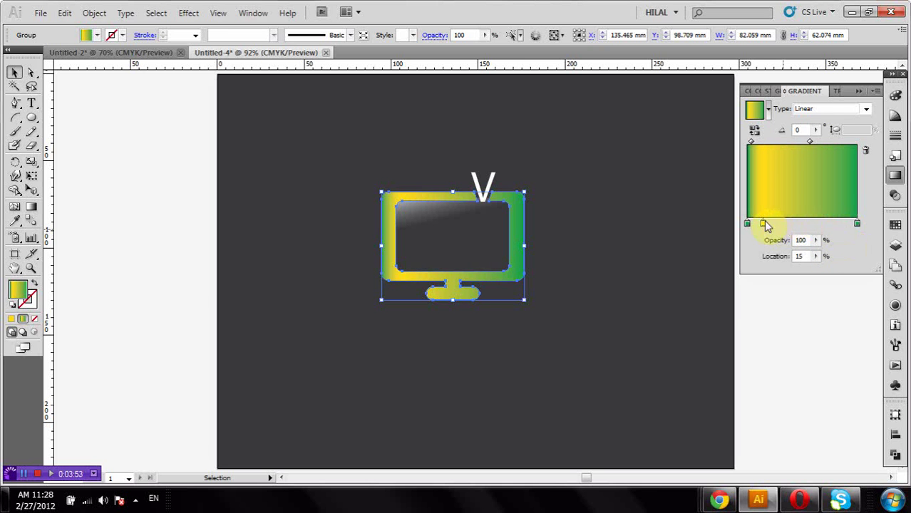
{"action": "left_click_drag", "start_coordinate": [766, 225], "coordinate": [767, 181]}
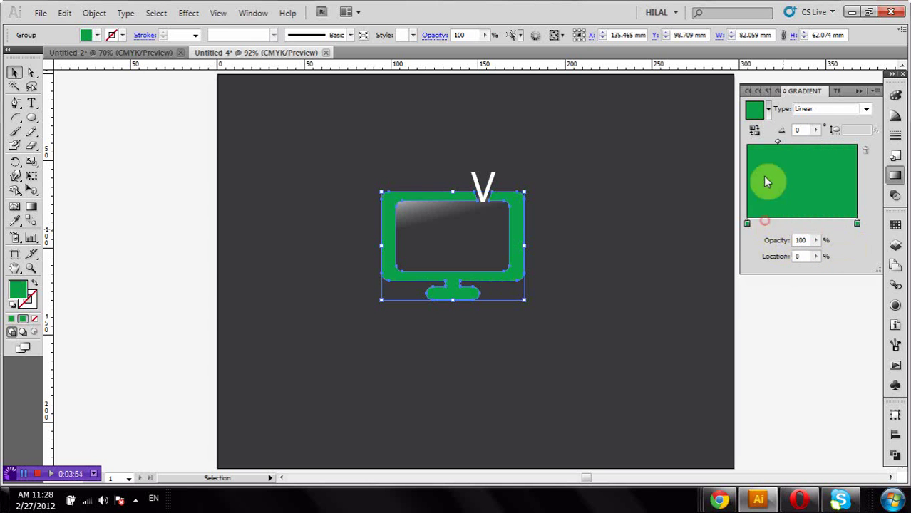
Step: Colour the left gradient stop dark navy (black 60) and the right stop bright blue
{"action": "double_click", "coordinate": [746, 227]}
{"action": "left_click", "coordinate": [836, 264]}
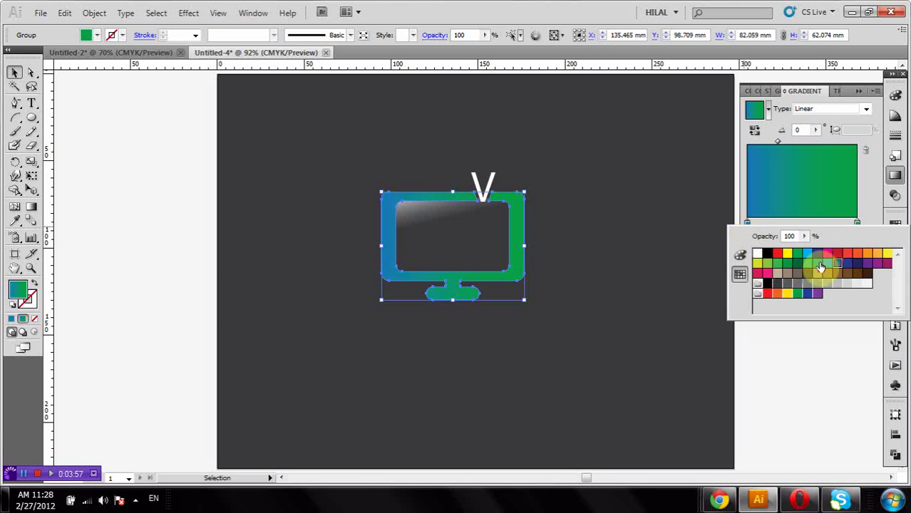
{"action": "left_click", "coordinate": [828, 264]}
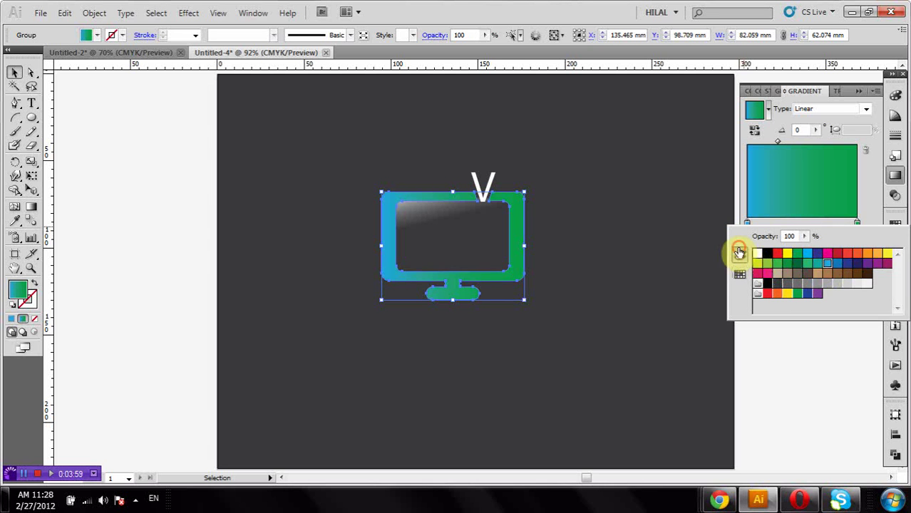
{"action": "left_click", "coordinate": [740, 255]}
{"action": "left_click_drag", "start_coordinate": [829, 289], "coordinate": [848, 293]}
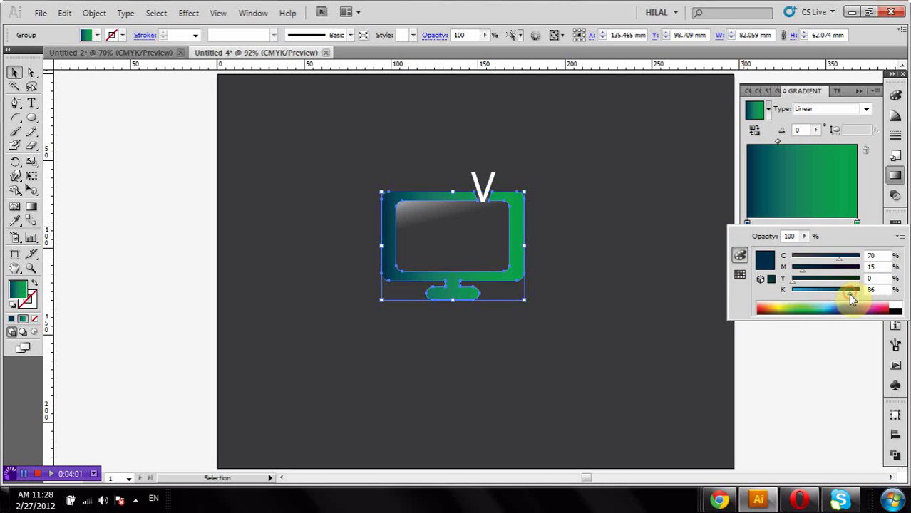
{"action": "left_click", "coordinate": [832, 290]}
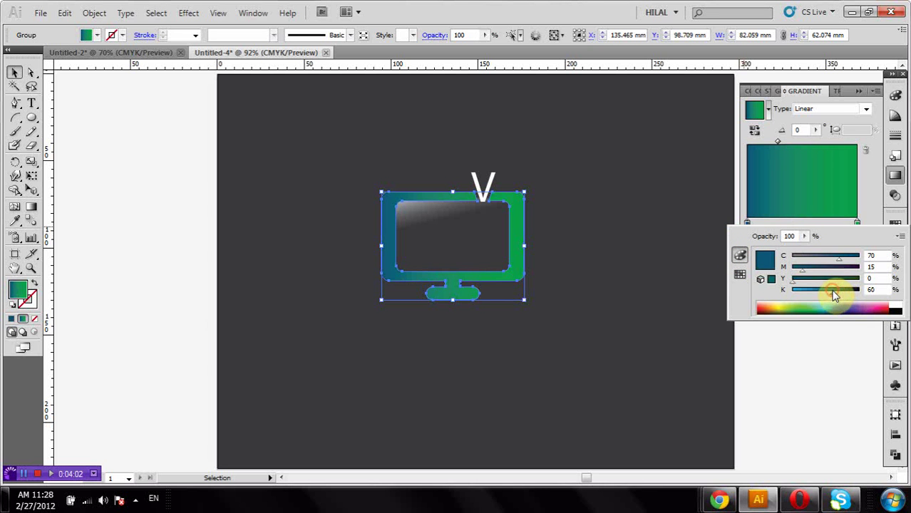
{"action": "left_click", "coordinate": [857, 225]}
{"action": "double_click", "coordinate": [857, 224]}
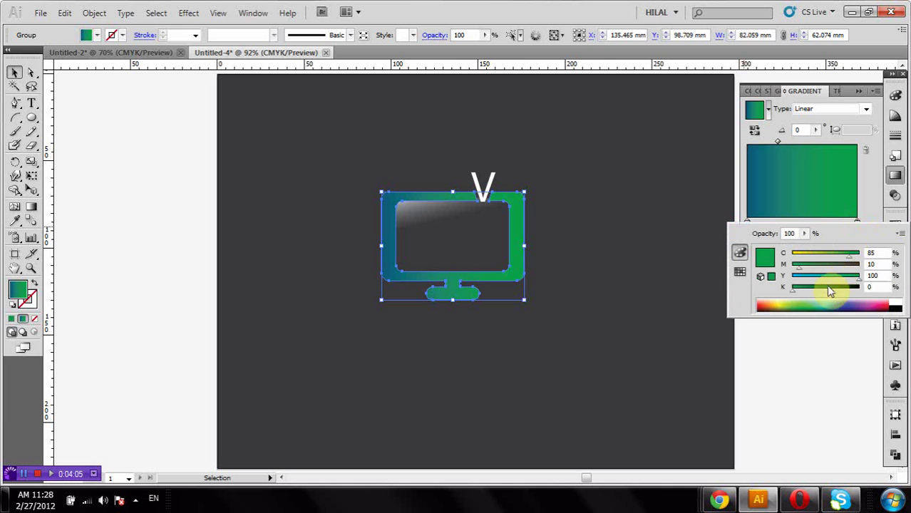
{"action": "left_click_drag", "start_coordinate": [822, 278], "coordinate": [784, 278]}
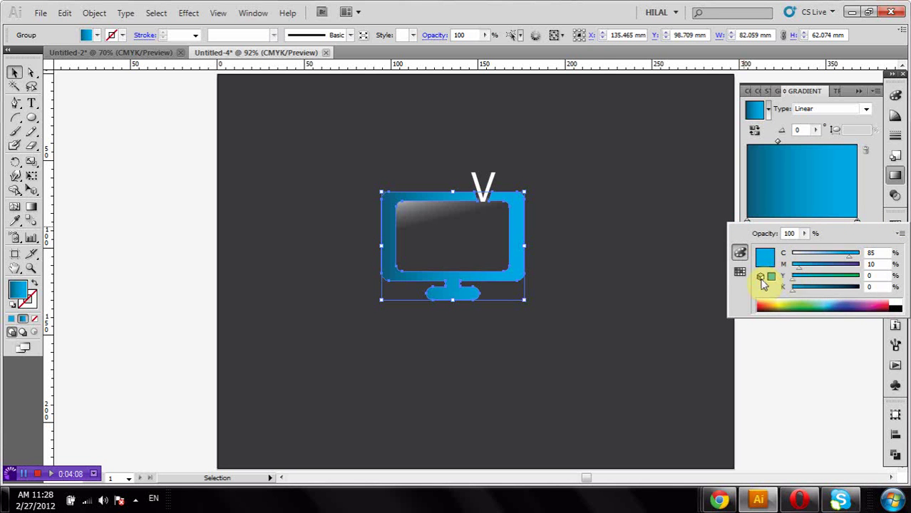
{"action": "left_click", "coordinate": [37, 212]}
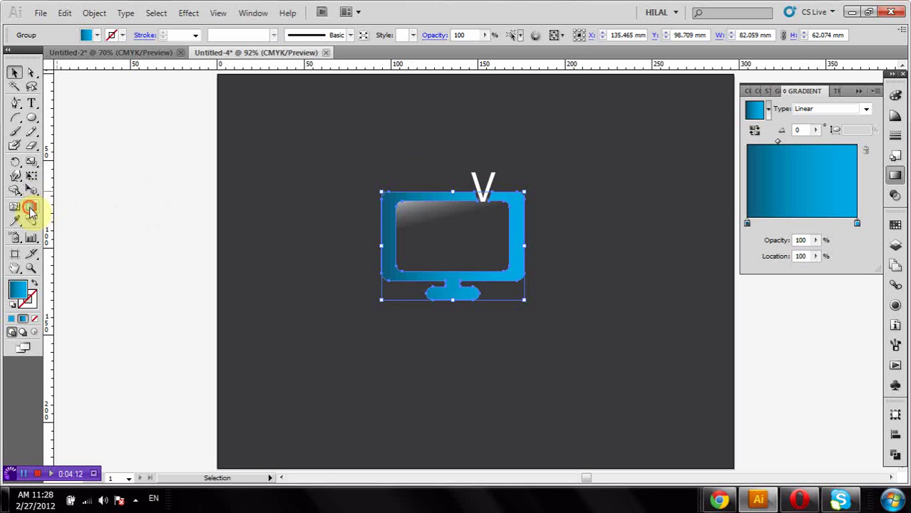
Step: Angle the gradient diagonally across the frame, reverse it, and set the midpoint to about 50%
{"action": "left_click", "coordinate": [31, 207]}
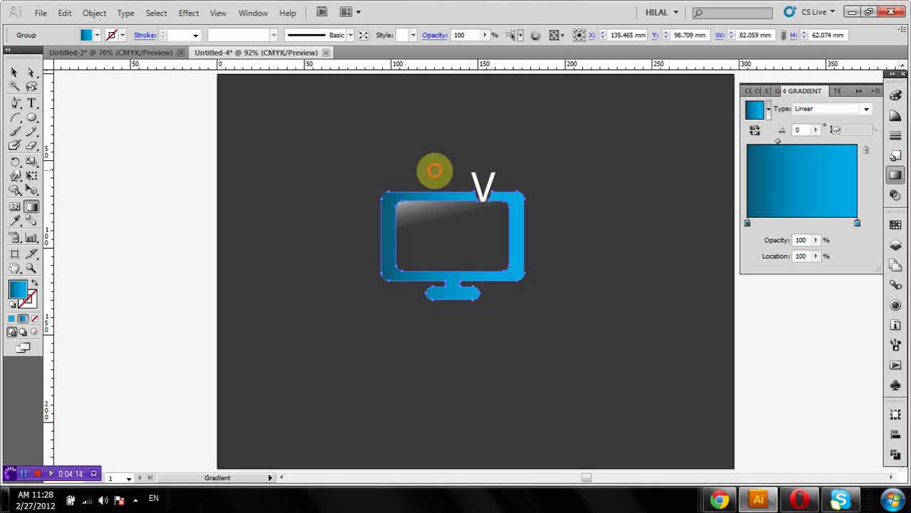
{"action": "mouse_move", "coordinate": [435, 171]}
{"action": "left_mouse_down"}
{"action": "mouse_move", "coordinate": [445, 232]}
{"action": "mouse_move", "coordinate": [440, 255]}
{"action": "mouse_move", "coordinate": [362, 158]}
{"action": "left_mouse_up"}
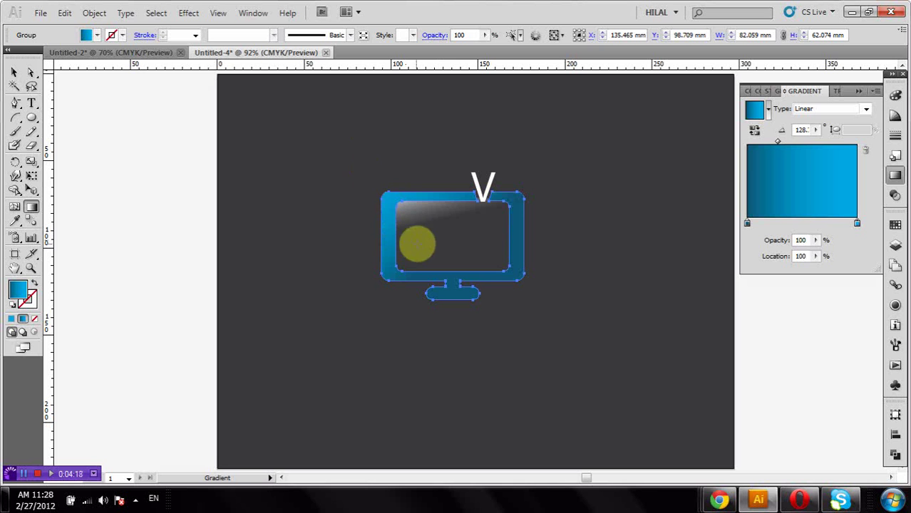
{"action": "left_click", "coordinate": [754, 131]}
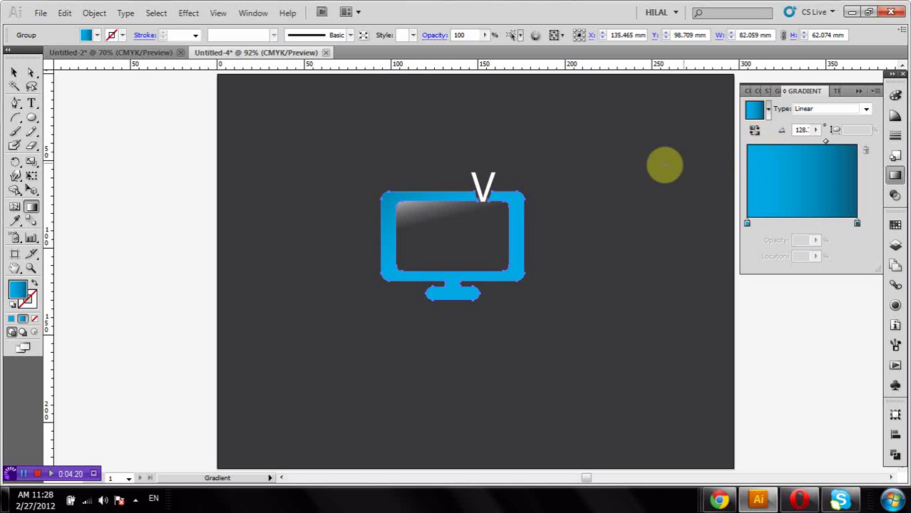
{"action": "left_click_drag", "start_coordinate": [405, 179], "coordinate": [484, 276]}
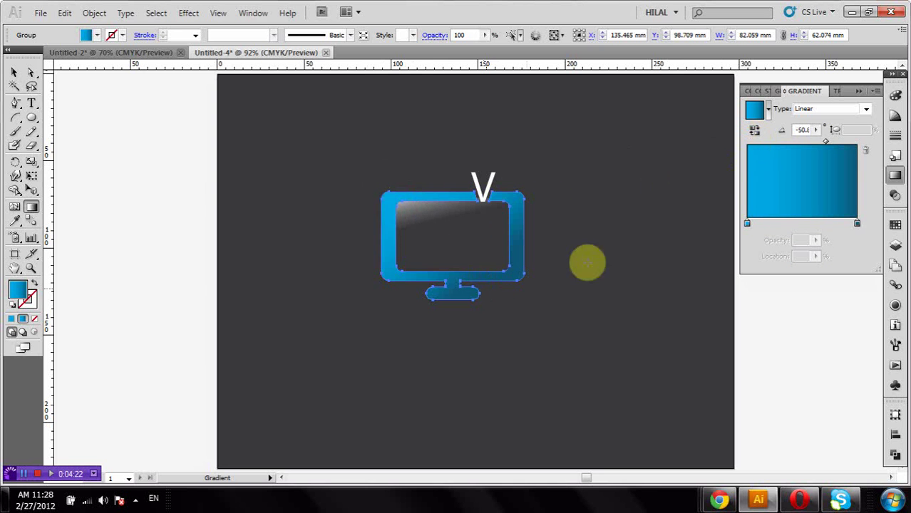
{"action": "left_click", "coordinate": [755, 131]}
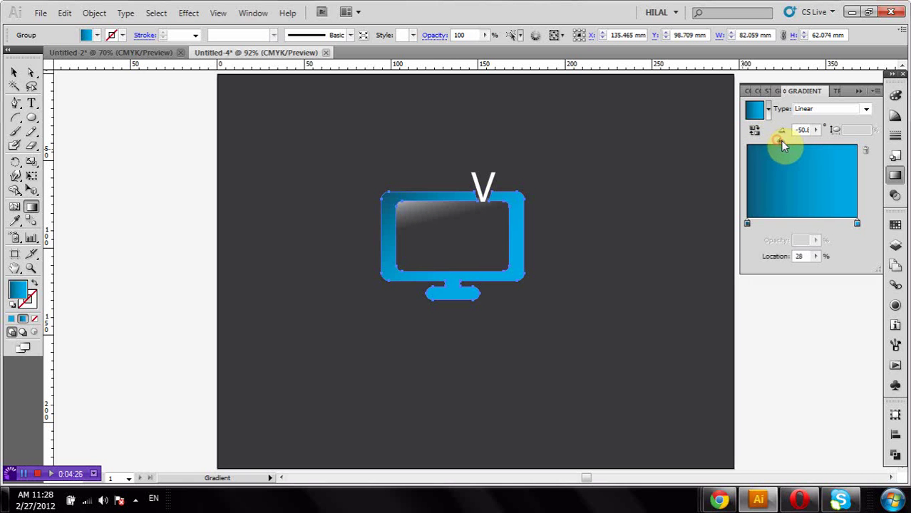
{"action": "left_click_drag", "start_coordinate": [781, 142], "coordinate": [804, 141]}
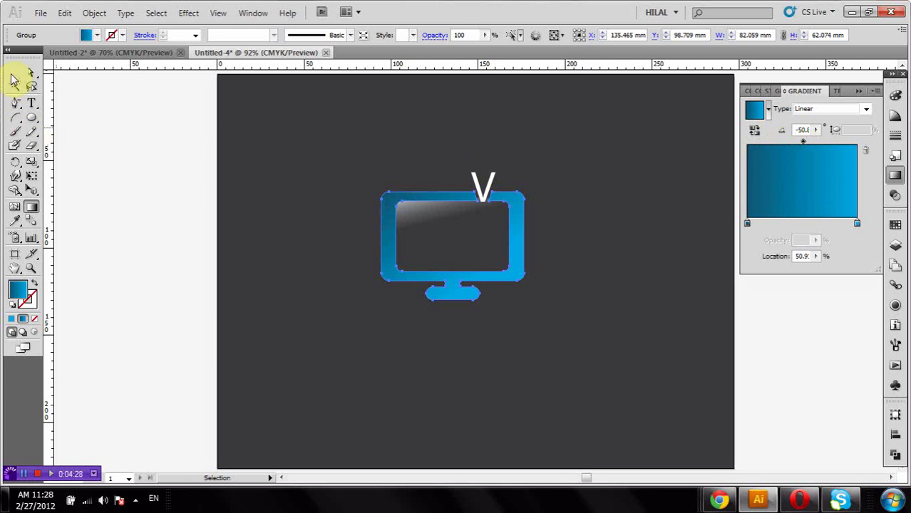
{"action": "left_click", "coordinate": [14, 72]}
{"action": "left_click", "coordinate": [161, 169]}
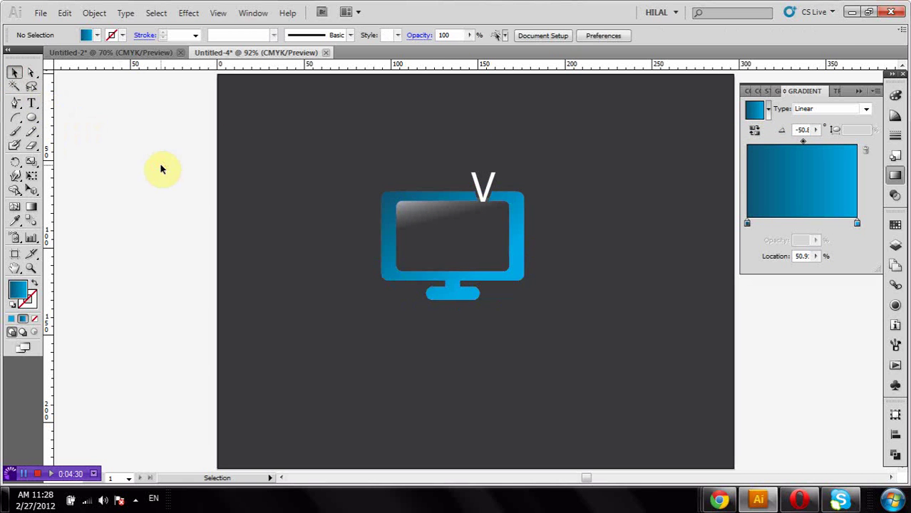
Step: Bring the V text in front of the monitor
{"action": "right_click", "coordinate": [490, 174]}
{"action": "mouse_move", "coordinate": [529, 303]}
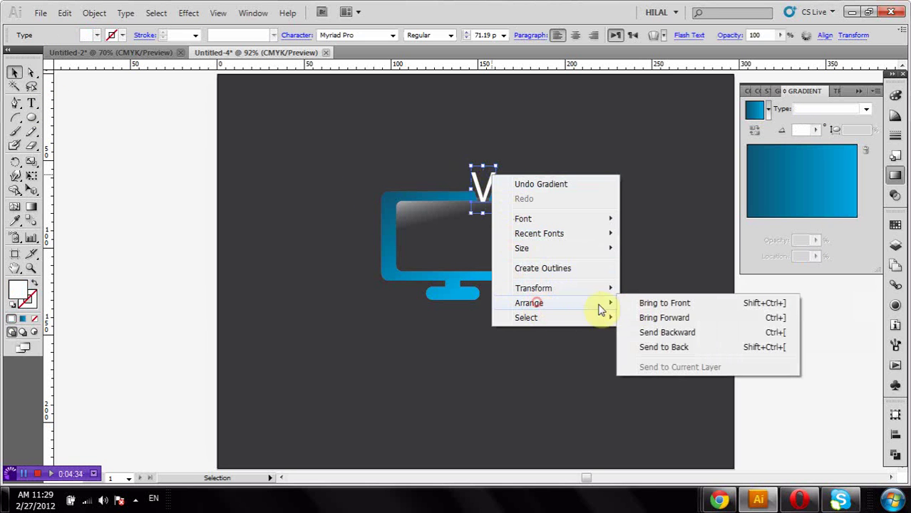
{"action": "left_click", "coordinate": [648, 303]}
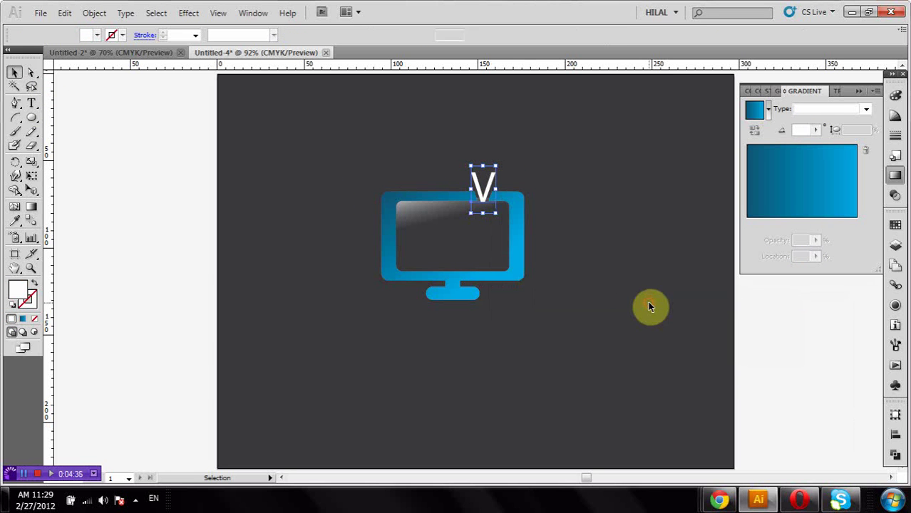
{"action": "left_click", "coordinate": [648, 307]}
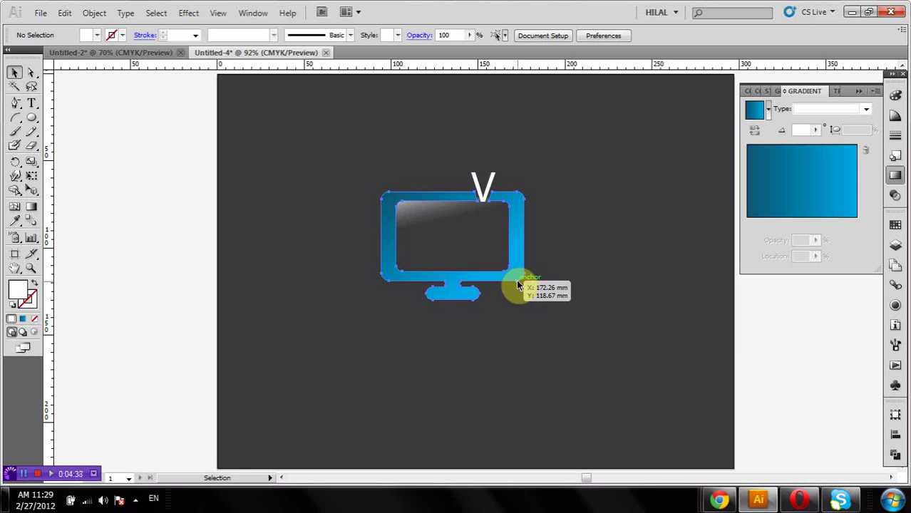
Step: Duplicate the monitor, rotate the copy 180°, and place it just below the original
{"action": "left_click_drag", "start_coordinate": [518, 285], "coordinate": [542, 367]}
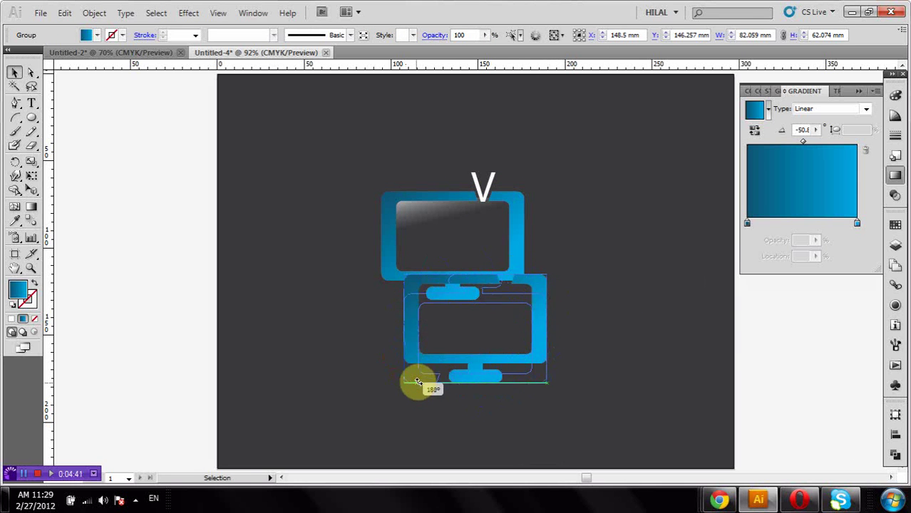
{"action": "left_click_drag", "start_coordinate": [551, 273], "coordinate": [410, 381]}
{"action": "left_click_drag", "start_coordinate": [513, 303], "coordinate": [482, 326]}
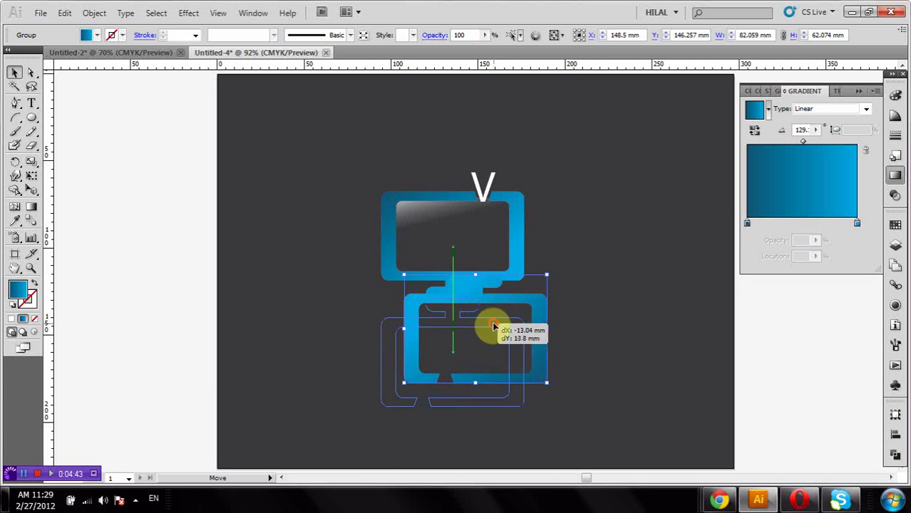
{"action": "left_click", "coordinate": [598, 289]}
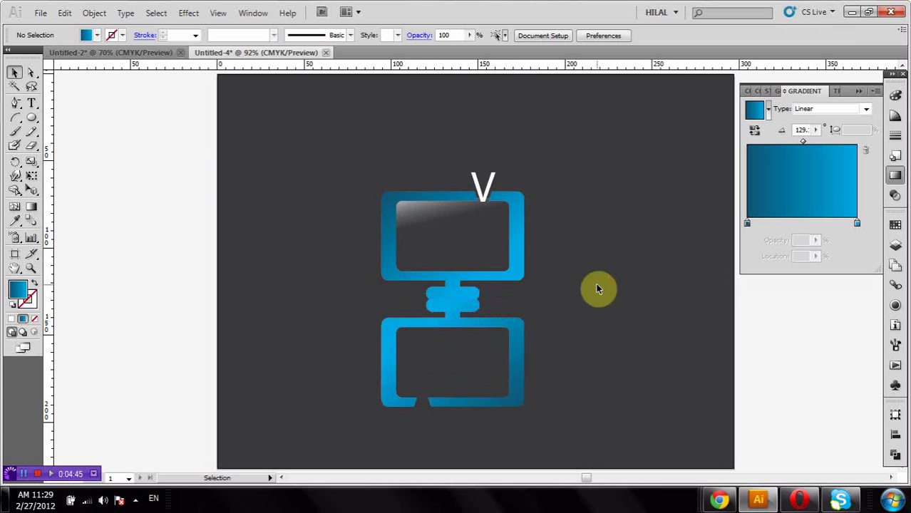
Step: Bring the upright monitor in front of the flipped reflection copy
{"action": "left_click", "coordinate": [488, 329]}
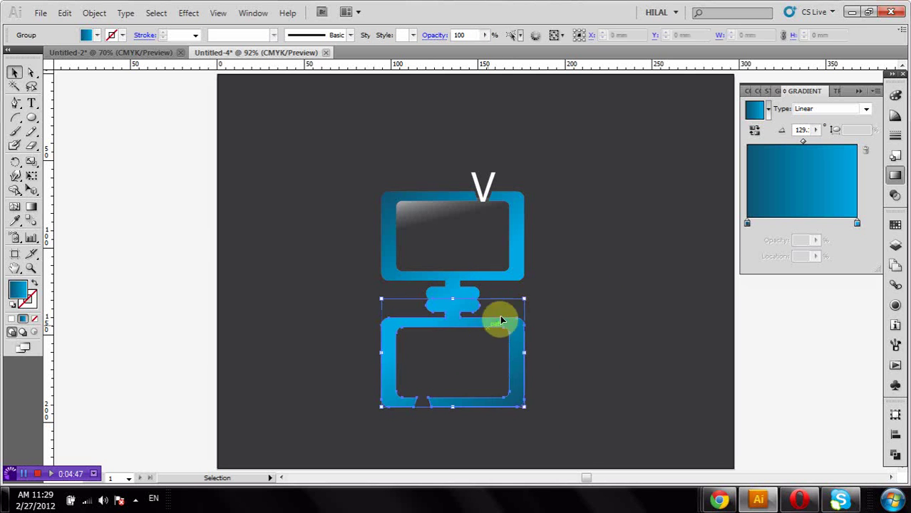
{"action": "left_click", "coordinate": [575, 287]}
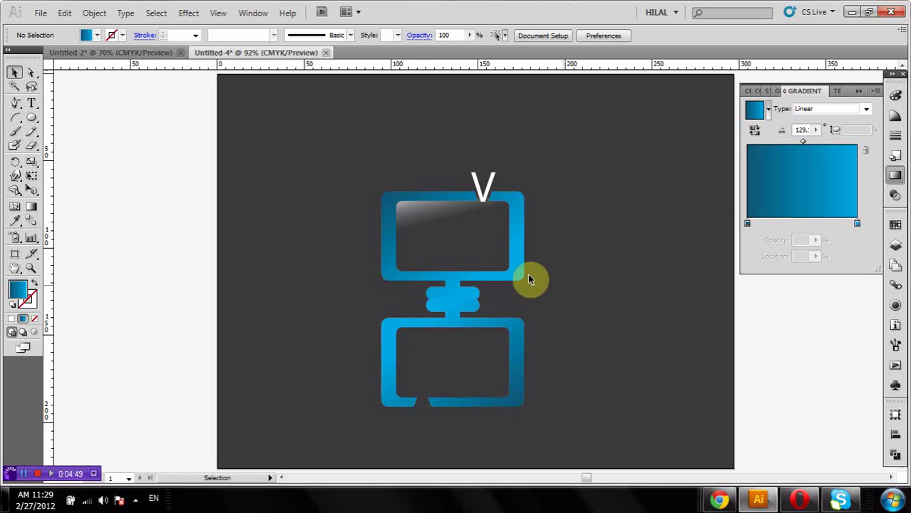
{"action": "left_click", "coordinate": [519, 271]}
{"action": "right_click", "coordinate": [515, 270]}
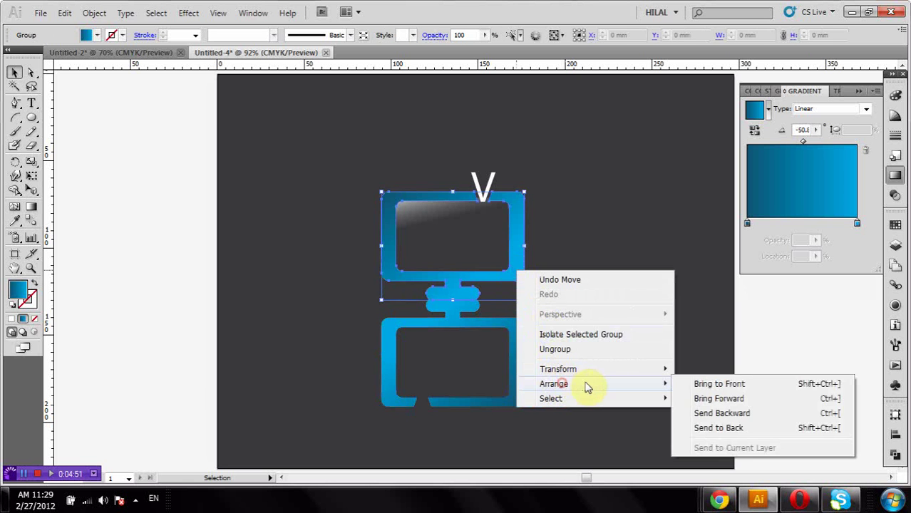
{"action": "left_click", "coordinate": [688, 383]}
{"action": "left_click", "coordinate": [675, 370]}
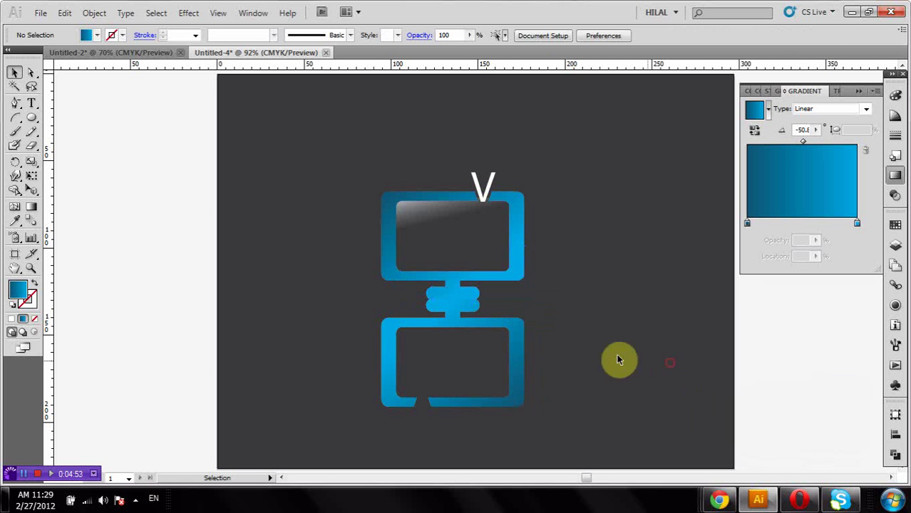
{"action": "left_click", "coordinate": [501, 332]}
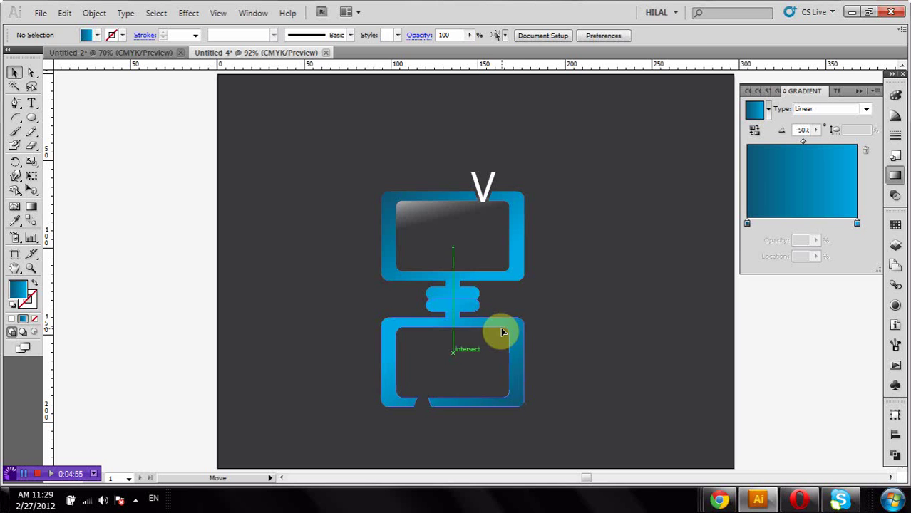
Step: Give the mirrored copy the black-to-transparent fade gradient with both stops coloured blue
{"action": "left_click", "coordinate": [769, 108]}
{"action": "left_click", "coordinate": [769, 137]}
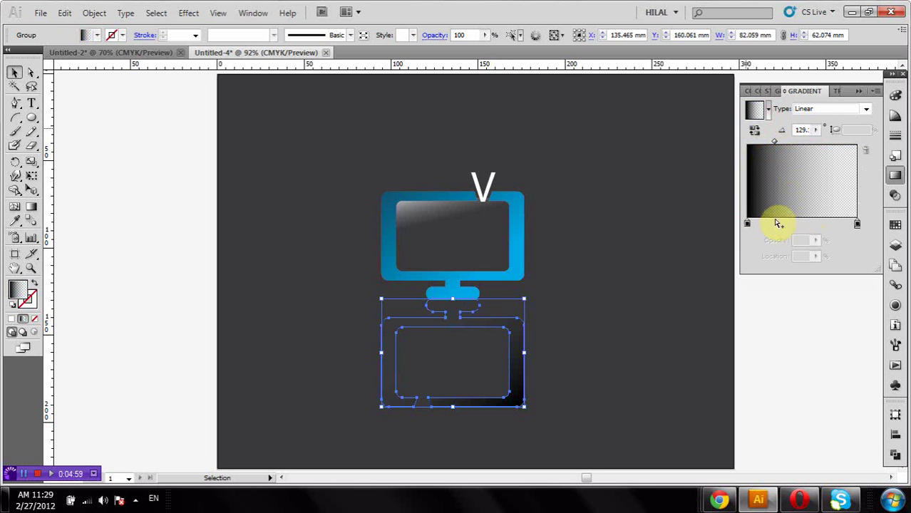
{"action": "left_click_drag", "start_coordinate": [774, 141], "coordinate": [797, 142]}
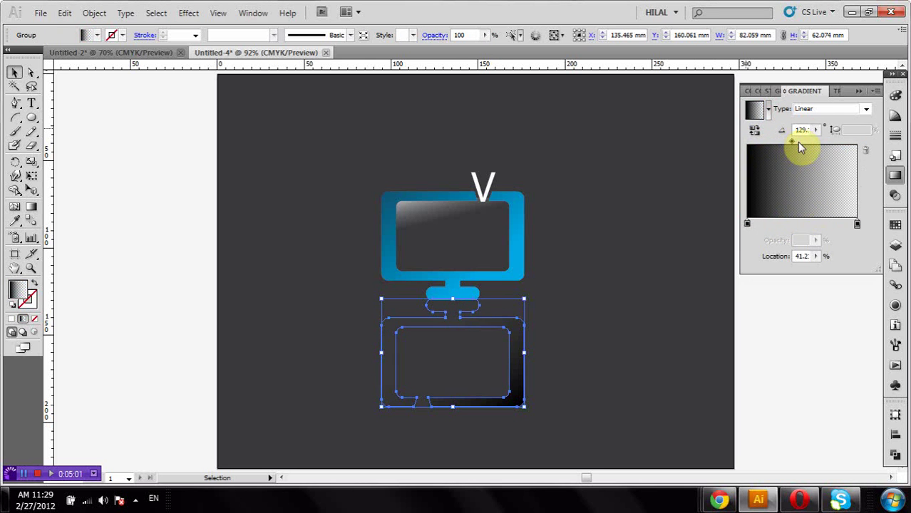
{"action": "double_click", "coordinate": [747, 224]}
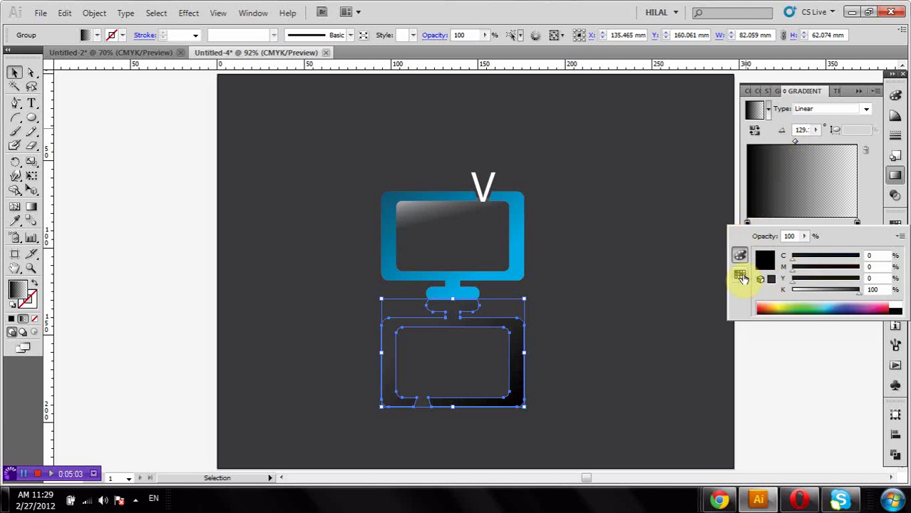
{"action": "left_click", "coordinate": [741, 276]}
{"action": "left_click", "coordinate": [824, 265]}
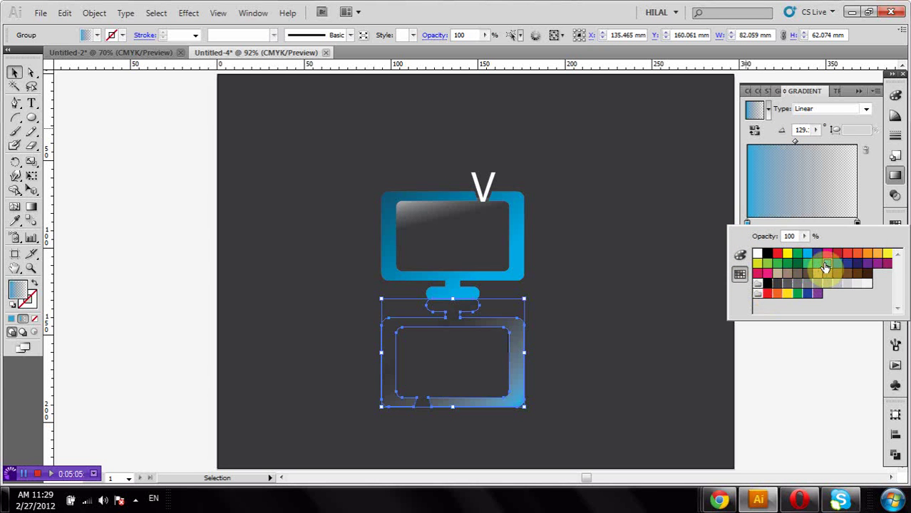
{"action": "left_click", "coordinate": [797, 144]}
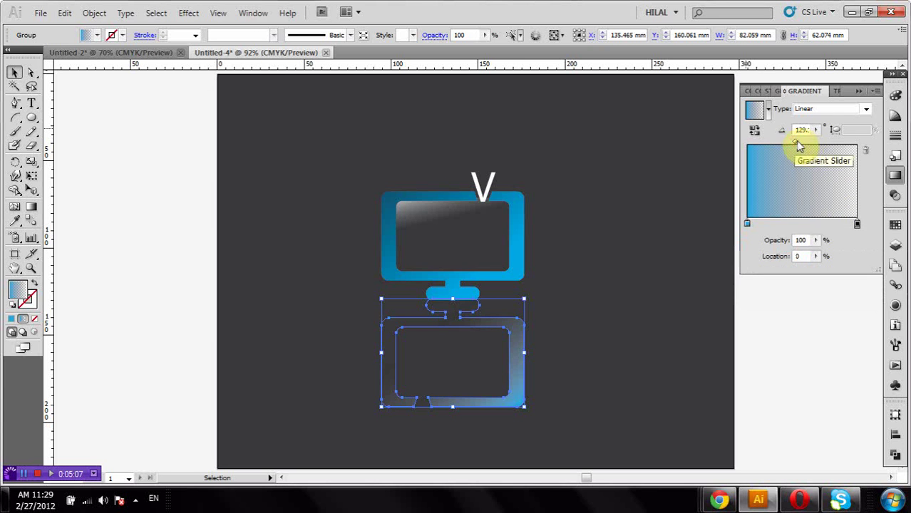
{"action": "left_click", "coordinate": [858, 225]}
{"action": "double_click", "coordinate": [858, 225]}
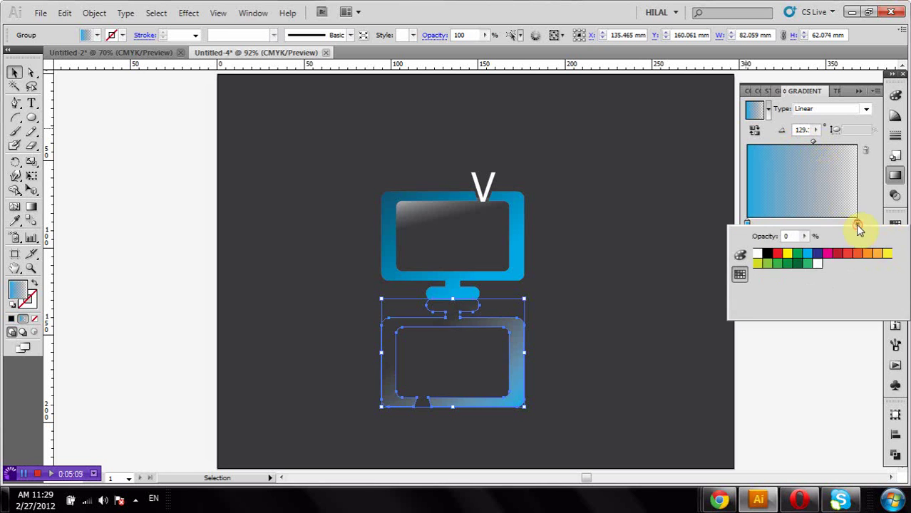
{"action": "left_click", "coordinate": [827, 268]}
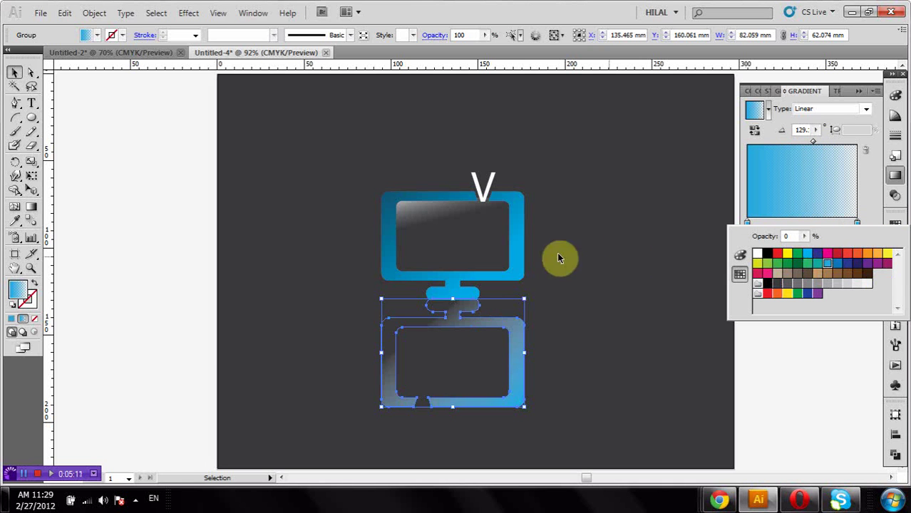
{"action": "left_click", "coordinate": [802, 145]}
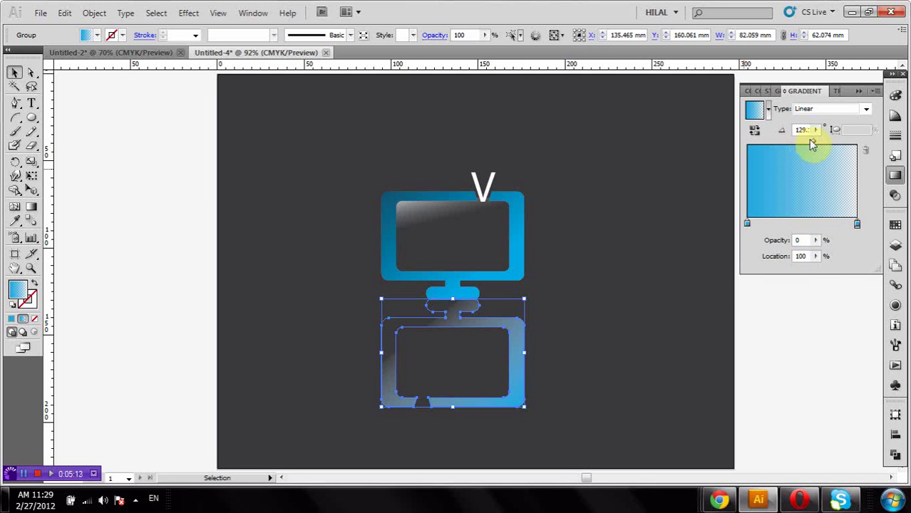
Step: Set the gradient angle to 90°, reverse it, and shift the midpoint right
{"action": "left_click_drag", "start_coordinate": [811, 143], "coordinate": [763, 142]}
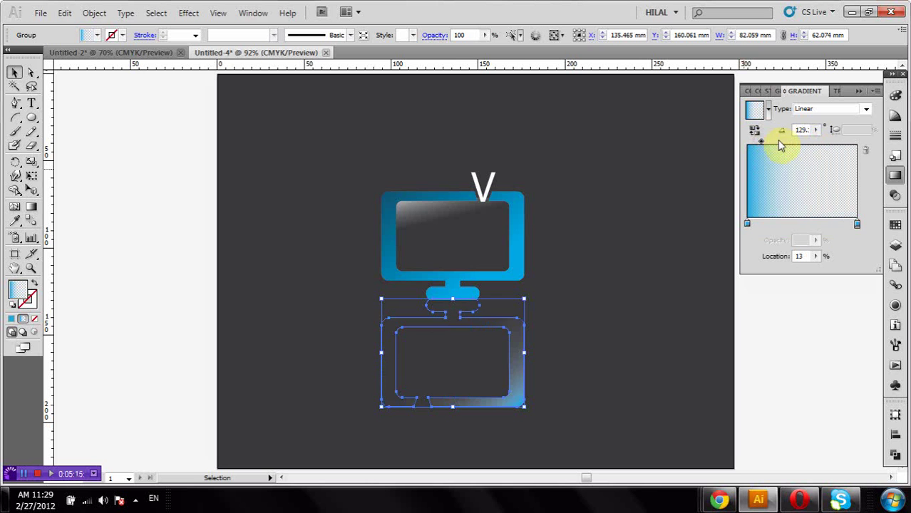
{"action": "left_click_drag", "start_coordinate": [761, 142], "coordinate": [801, 141]}
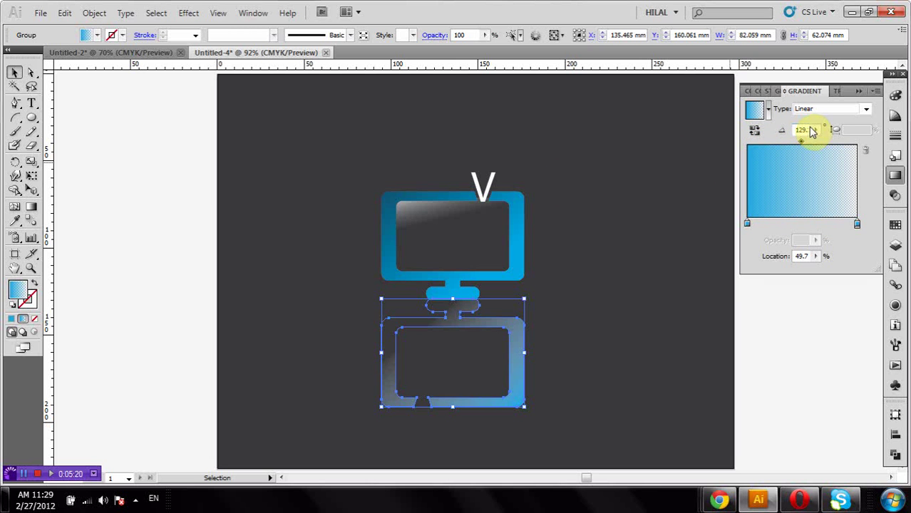
{"action": "type", "text": "90"}
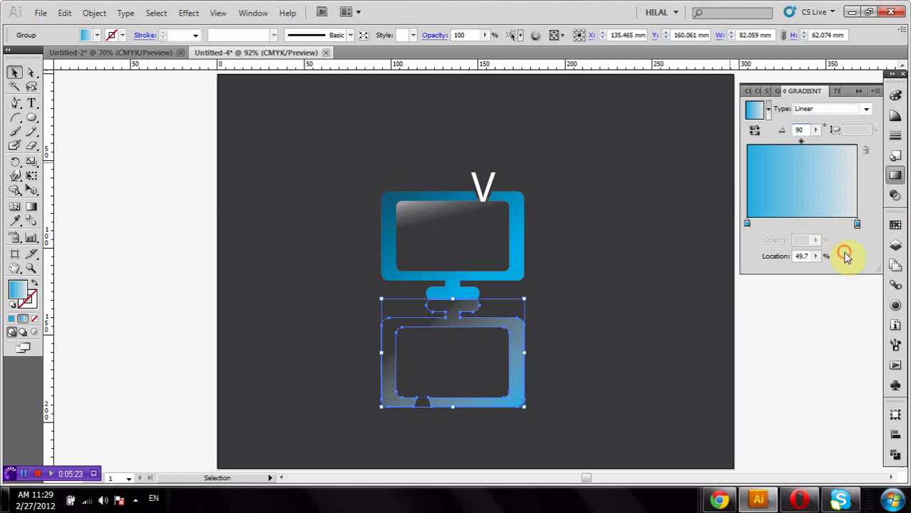
{"action": "left_click", "coordinate": [845, 256]}
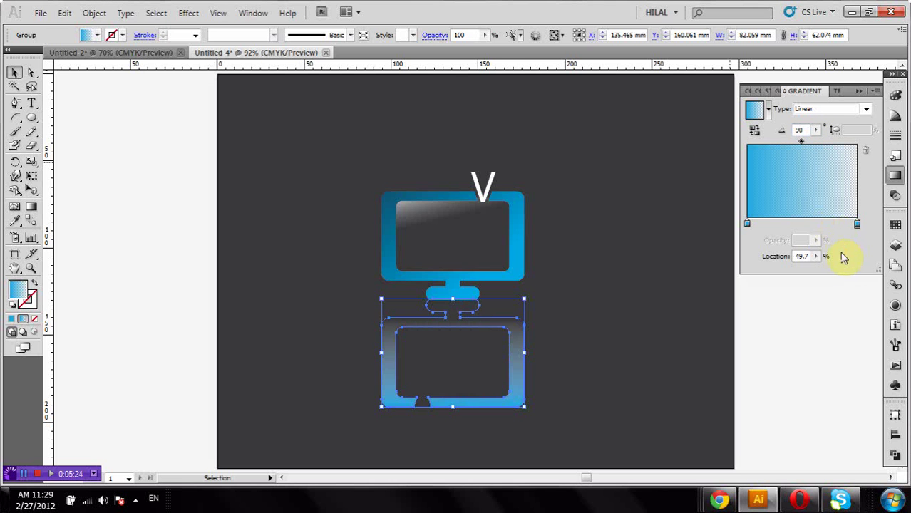
{"action": "left_click", "coordinate": [754, 130]}
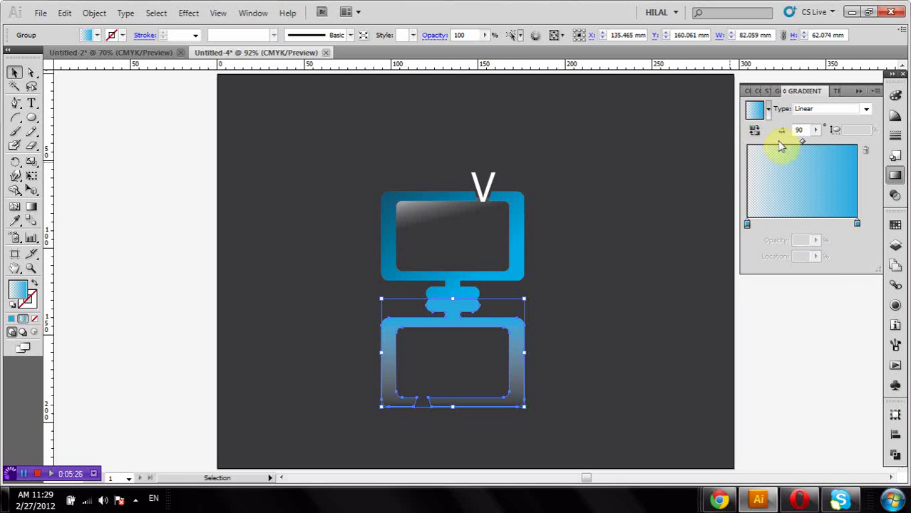
{"action": "mouse_move", "coordinate": [801, 146]}
{"action": "left_mouse_down"}
{"action": "mouse_move", "coordinate": [827, 144]}
{"action": "mouse_move", "coordinate": [839, 206]}
{"action": "left_mouse_up"}
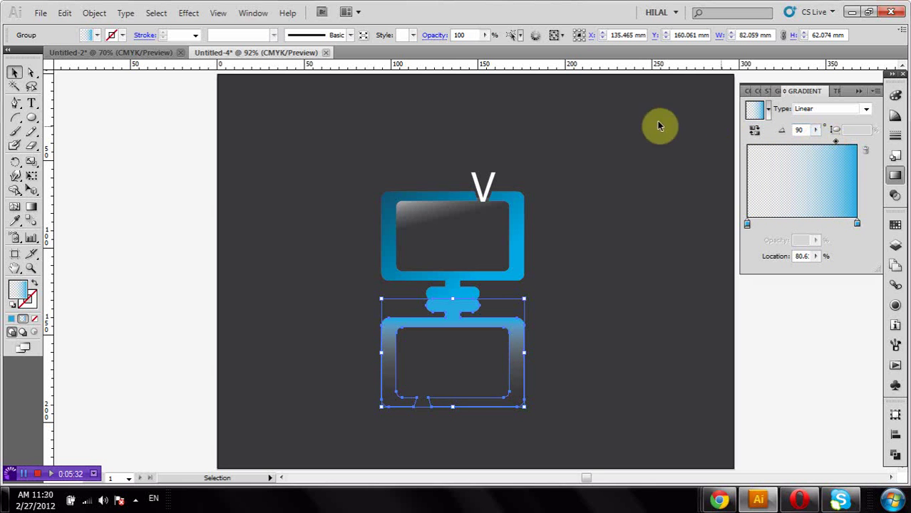
Step: Lower the reflection's opacity to 37%
{"action": "left_click", "coordinate": [816, 129]}
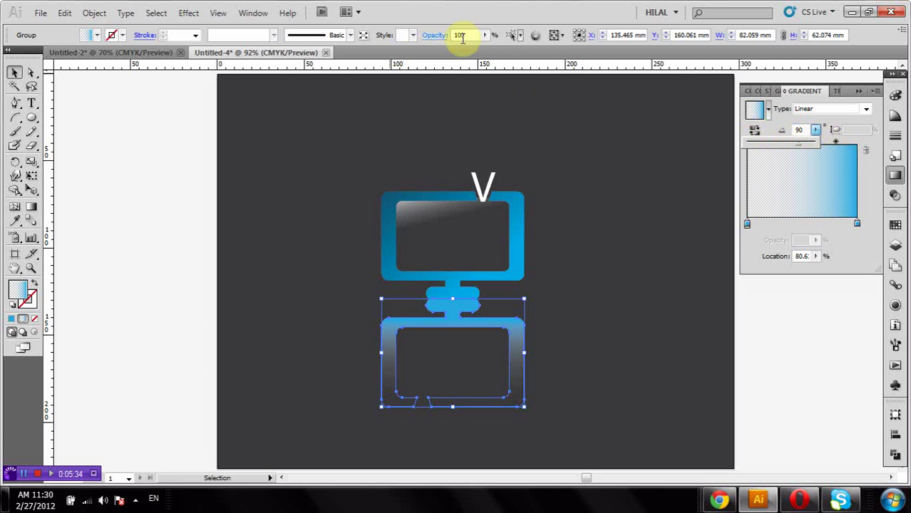
{"action": "left_click_drag", "start_coordinate": [484, 36], "coordinate": [450, 56]}
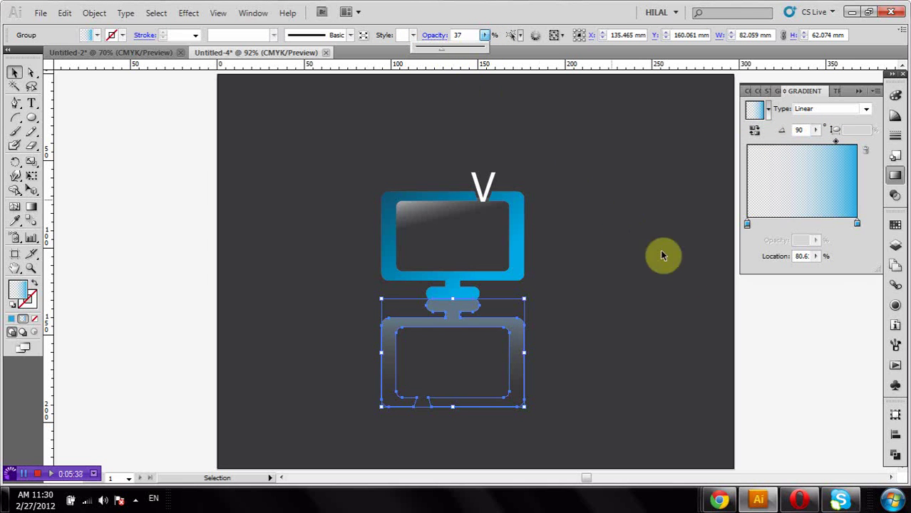
{"action": "left_click", "coordinate": [768, 319]}
{"action": "left_click", "coordinate": [660, 303]}
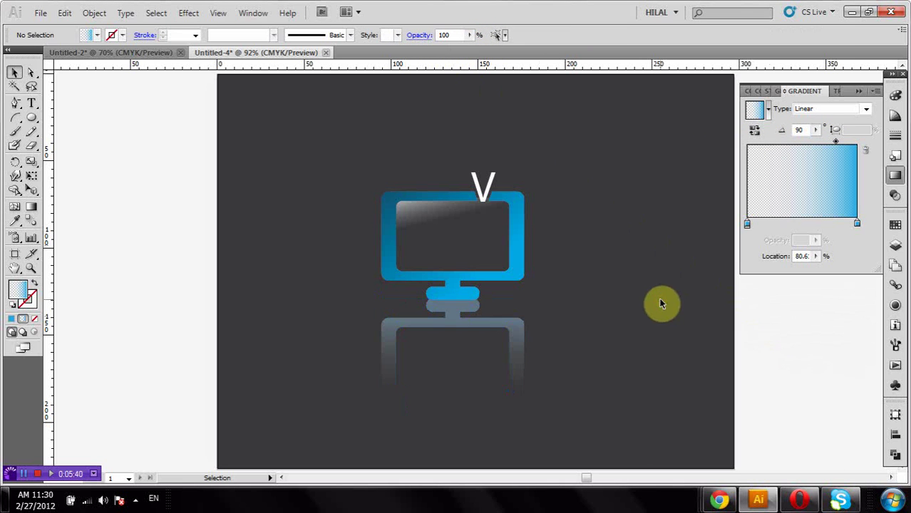
Step: Bring the monitor group in front of the reflection using Arrange > Bring to Front
{"action": "right_click", "coordinate": [517, 277]}
{"action": "mouse_move", "coordinate": [554, 392]}
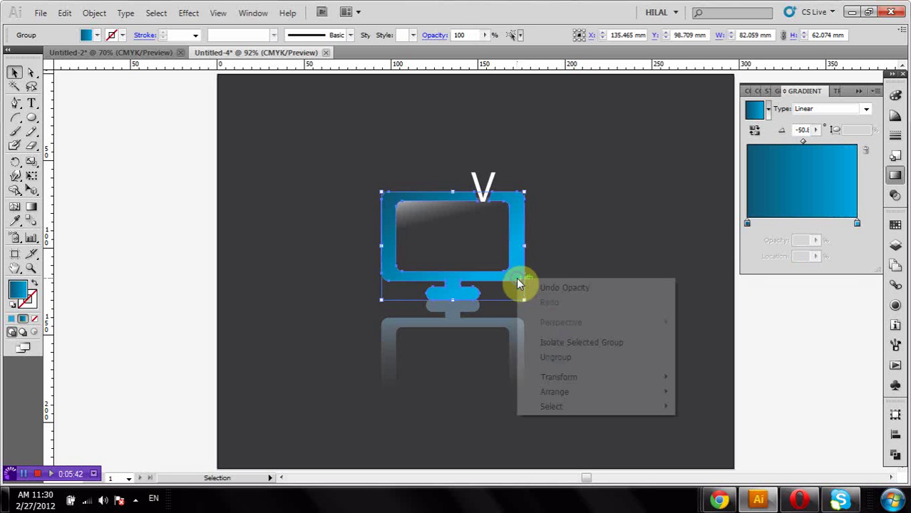
{"action": "left_click", "coordinate": [719, 392]}
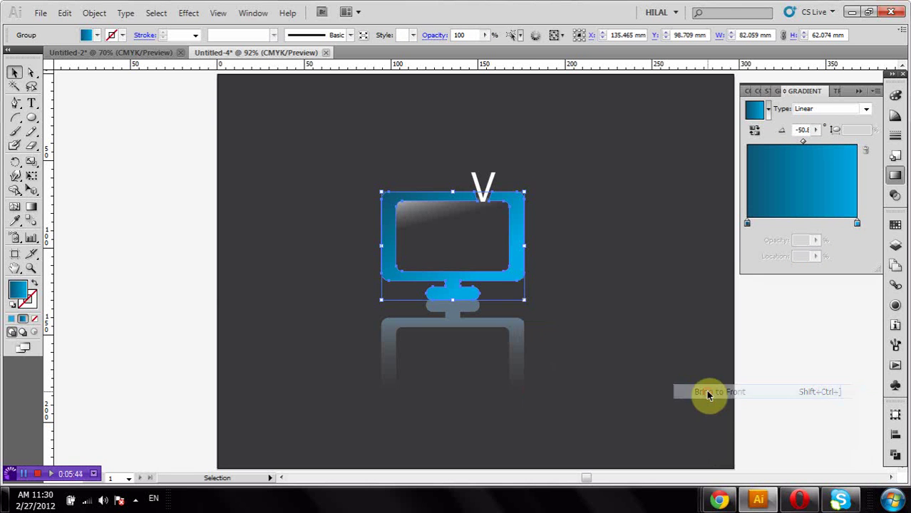
{"action": "left_click", "coordinate": [600, 378]}
{"action": "left_click", "coordinate": [517, 358]}
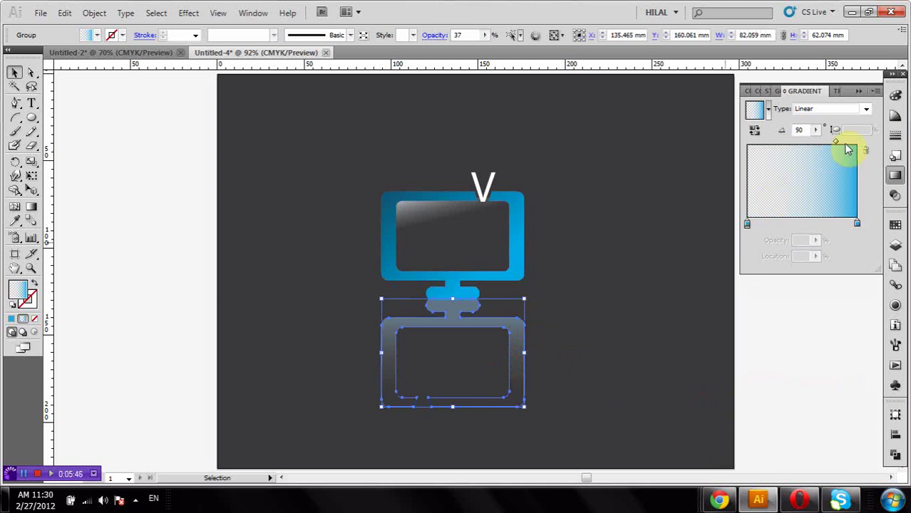
Step: Nudge the reflection gradient midpoint right, move the left stop to 47%, and set stop opacity to 44%
{"action": "left_click_drag", "start_coordinate": [841, 142], "coordinate": [848, 141]}
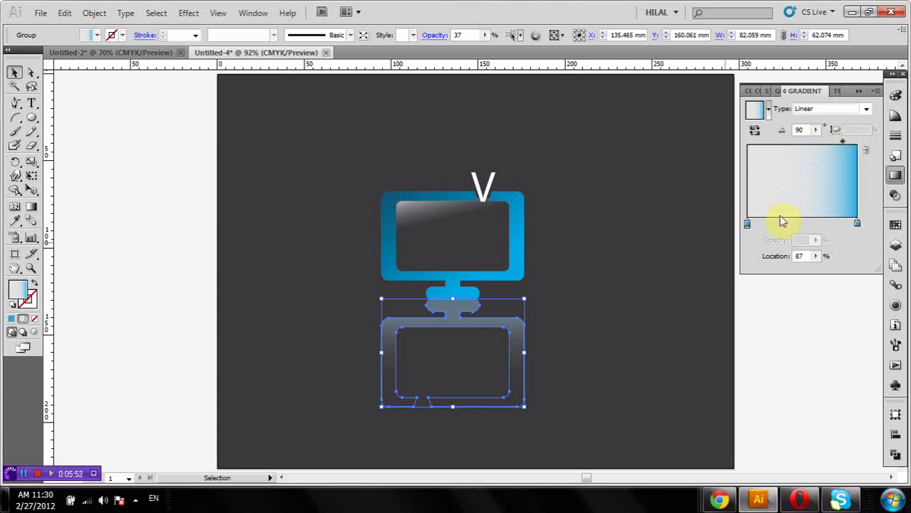
{"action": "mouse_move", "coordinate": [750, 225]}
{"action": "left_mouse_down"}
{"action": "mouse_move", "coordinate": [822, 227]}
{"action": "mouse_move", "coordinate": [800, 226]}
{"action": "left_mouse_up"}
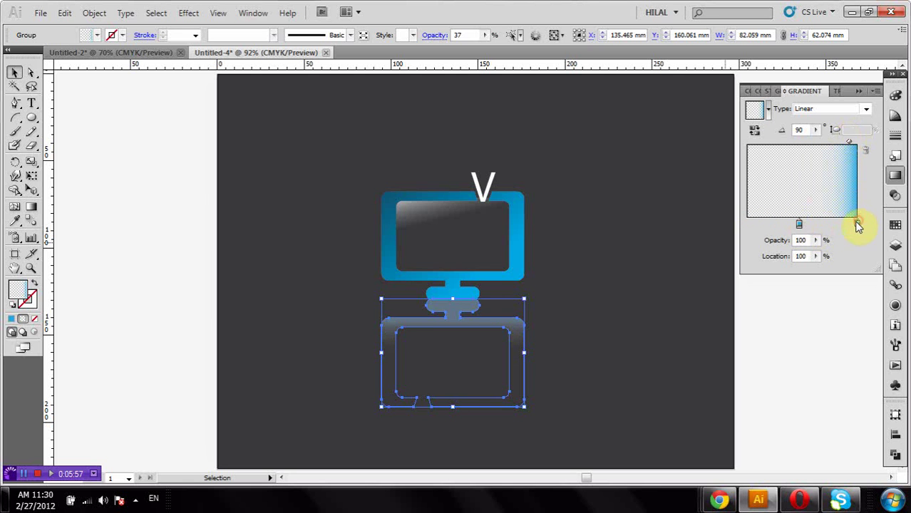
{"action": "left_click", "coordinate": [820, 240]}
{"action": "left_click", "coordinate": [775, 252]}
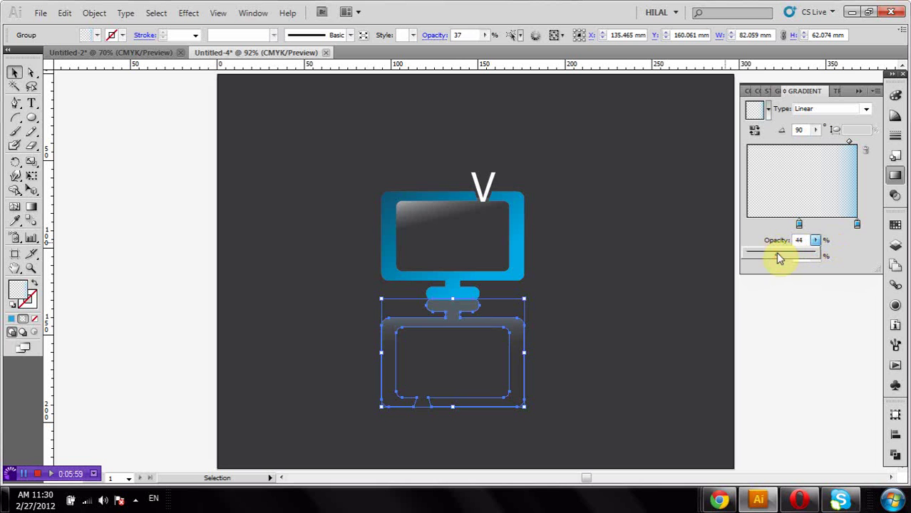
{"action": "left_click", "coordinate": [800, 324]}
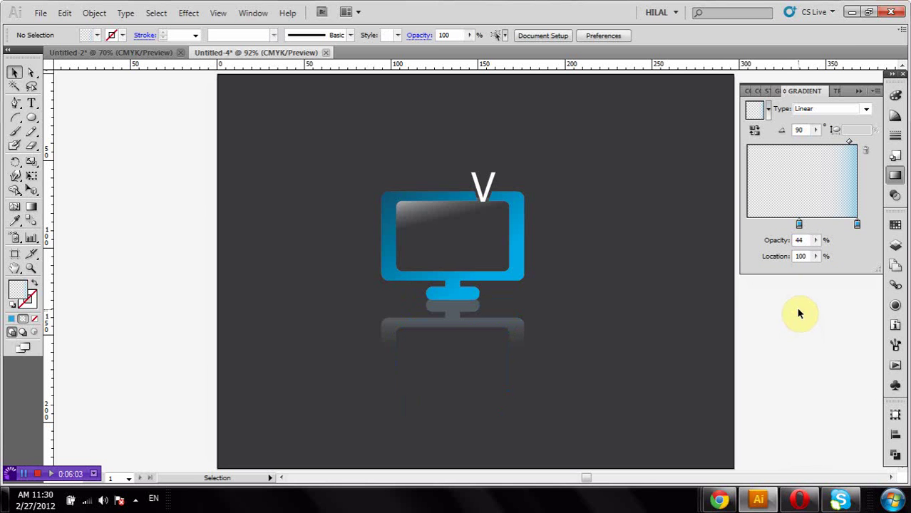
Step: Type the word 'midea' on the artboard
{"action": "left_click", "coordinate": [32, 103]}
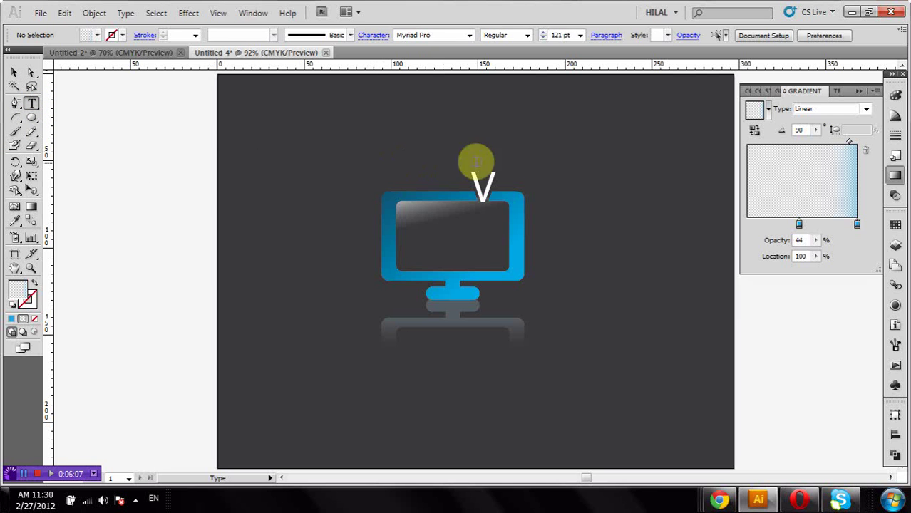
{"action": "left_click", "coordinate": [544, 167]}
{"action": "type", "text": "M"}
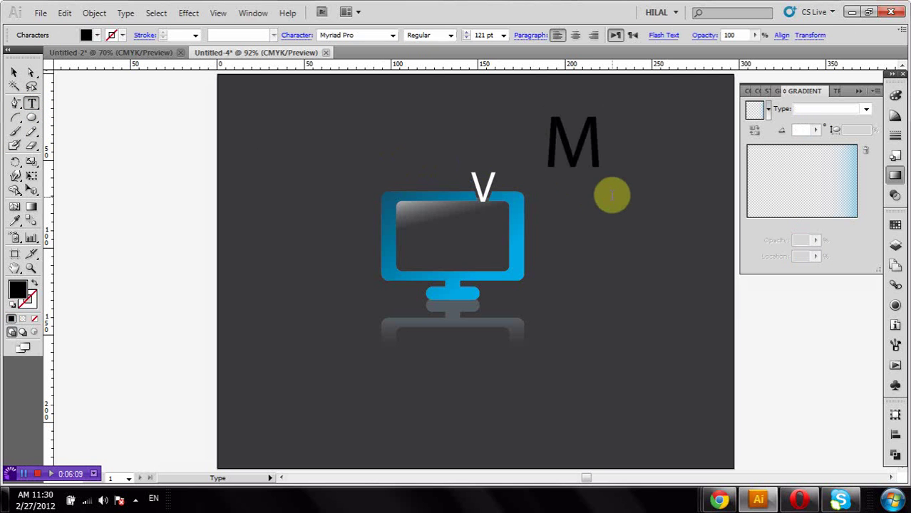
{"action": "key", "text": "BackSpace"}
{"action": "type", "text": "m"}
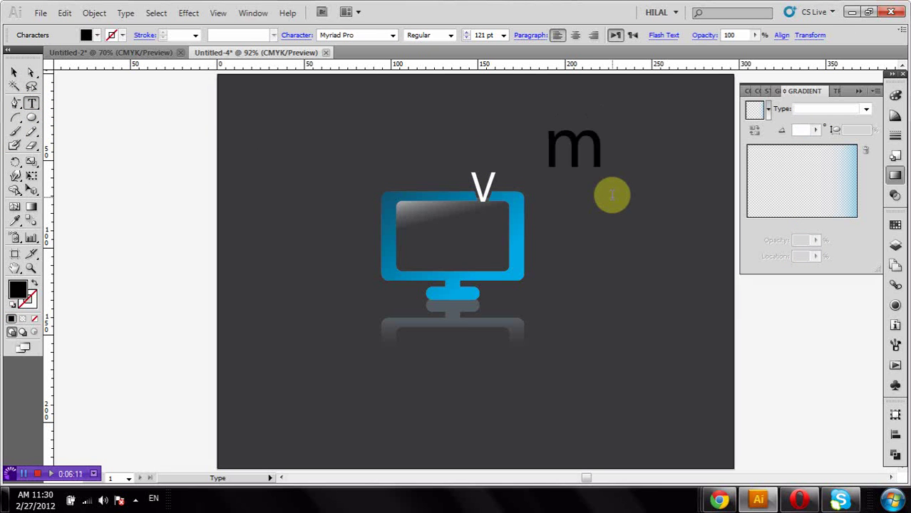
{"action": "type", "text": "id"}
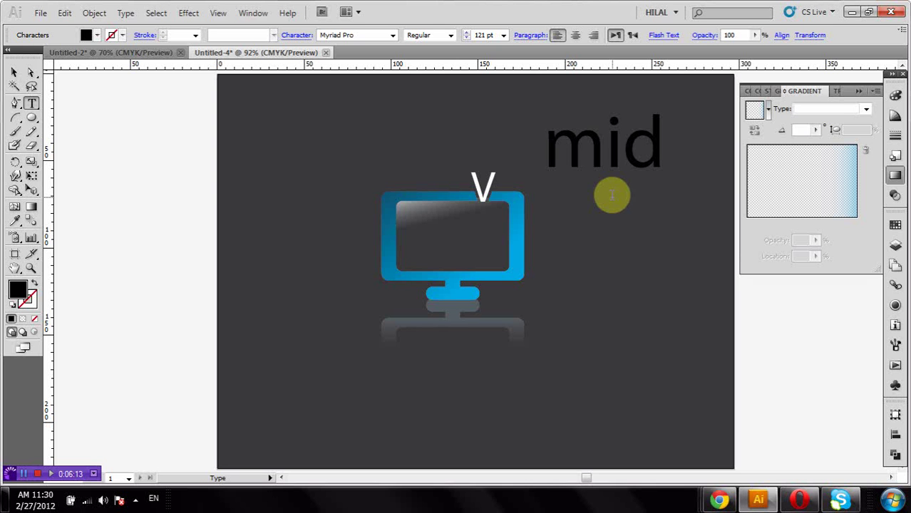
{"action": "type", "text": "ea"}
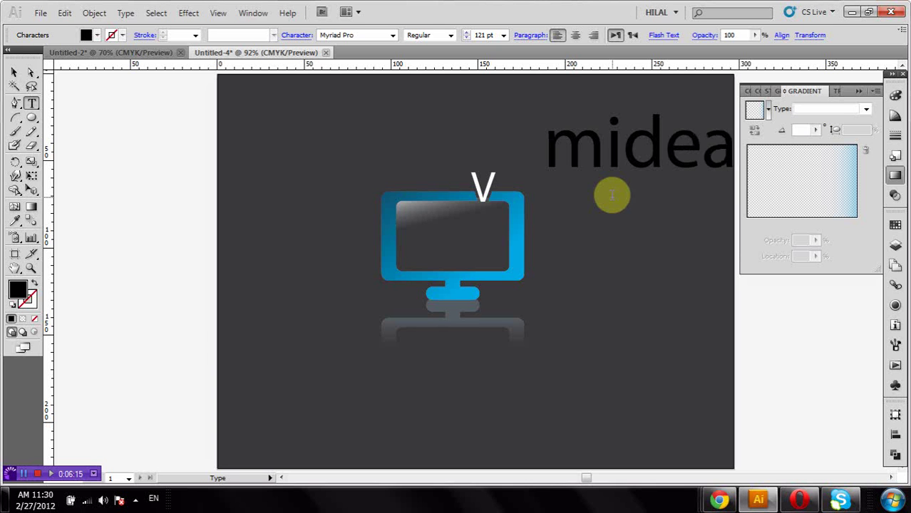
Step: Scale the midea text to about 70 pt and place it beside the monitor screen
{"action": "left_click", "coordinate": [14, 72]}
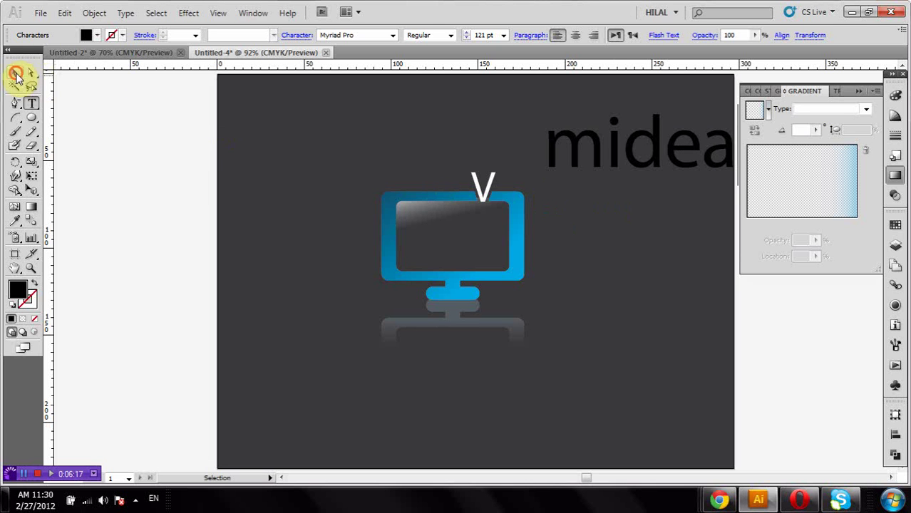
{"action": "mouse_move", "coordinate": [636, 166]}
{"action": "left_mouse_down"}
{"action": "mouse_move", "coordinate": [667, 226]}
{"action": "mouse_move", "coordinate": [666, 278]}
{"action": "left_mouse_up"}
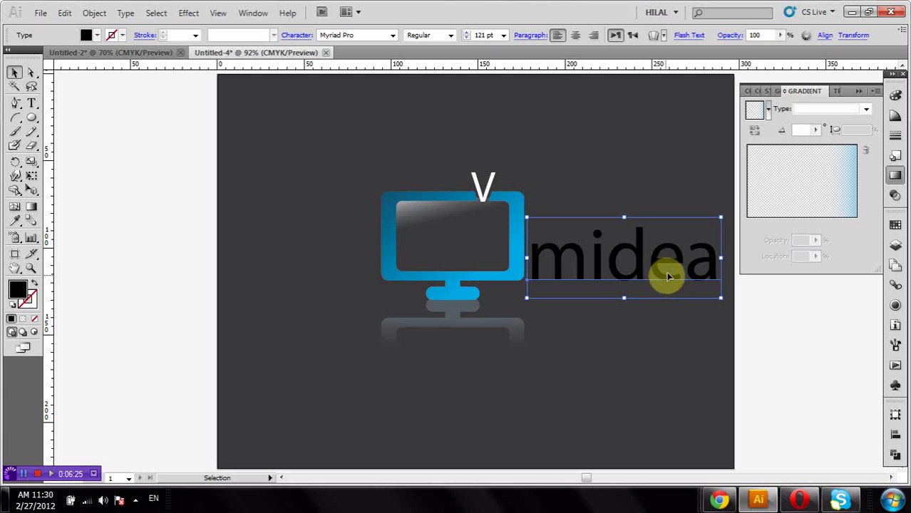
{"action": "left_click_drag", "start_coordinate": [723, 217], "coordinate": [639, 235]}
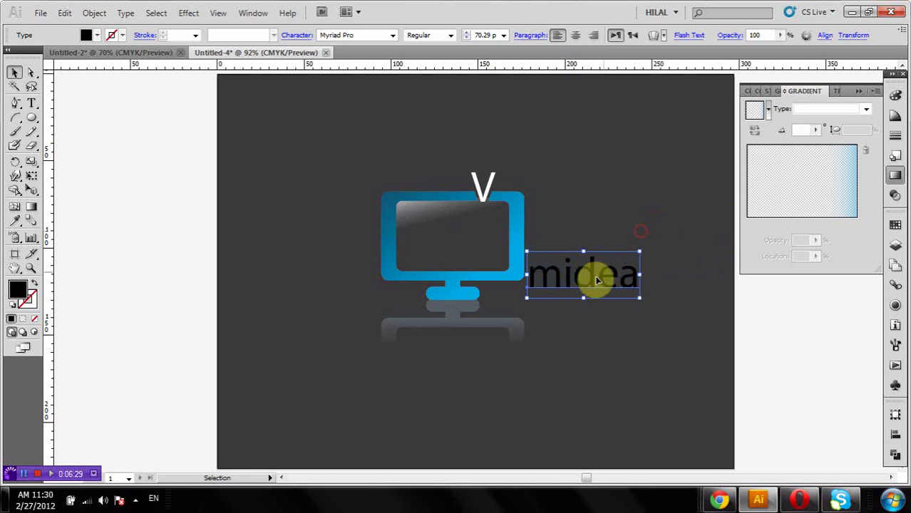
{"action": "left_click_drag", "start_coordinate": [586, 288], "coordinate": [586, 244]}
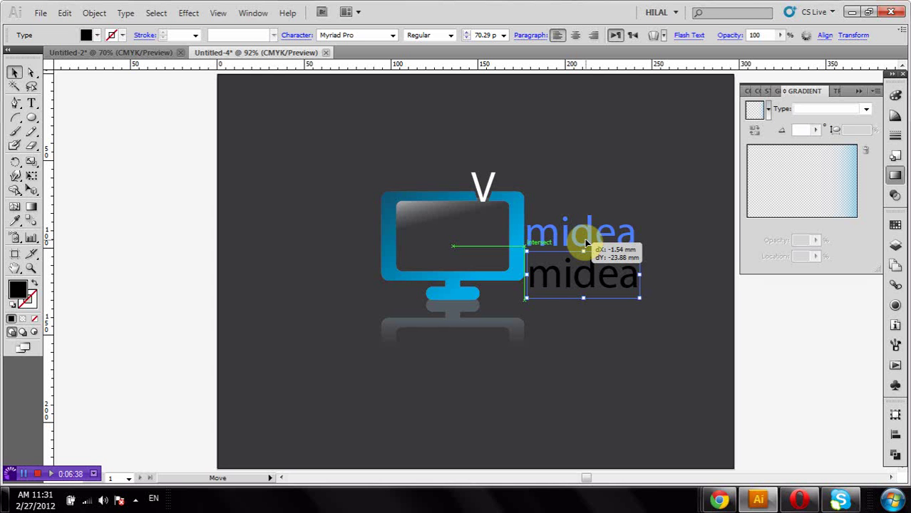
{"action": "left_click_drag", "start_coordinate": [586, 244], "coordinate": [586, 244]}
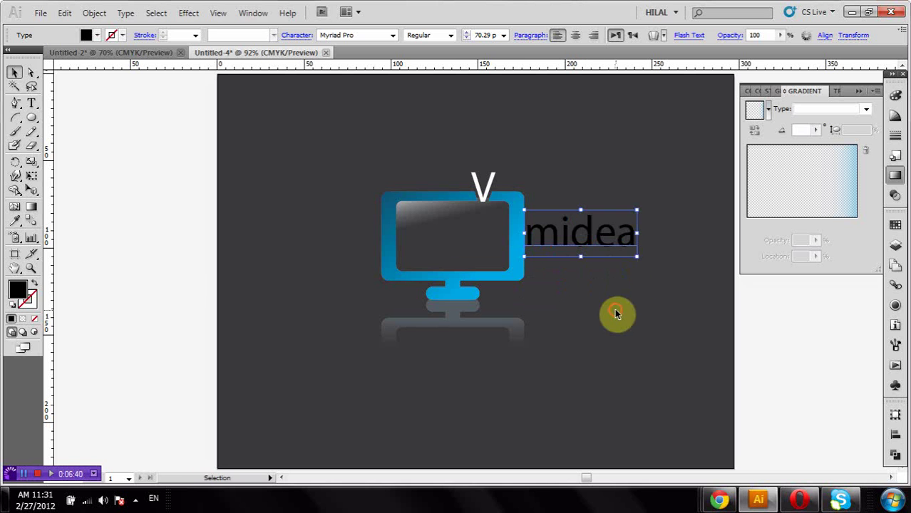
{"action": "left_click", "coordinate": [616, 313]}
Step: Type a new 'logo' text line near the top of the artboard
{"action": "left_click", "coordinate": [33, 104]}
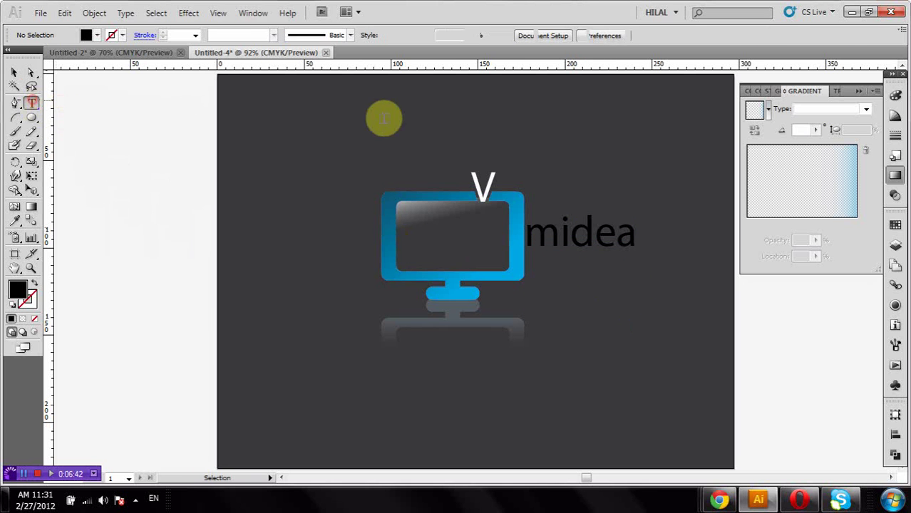
{"action": "left_click", "coordinate": [385, 126]}
{"action": "type", "text": "lo"}
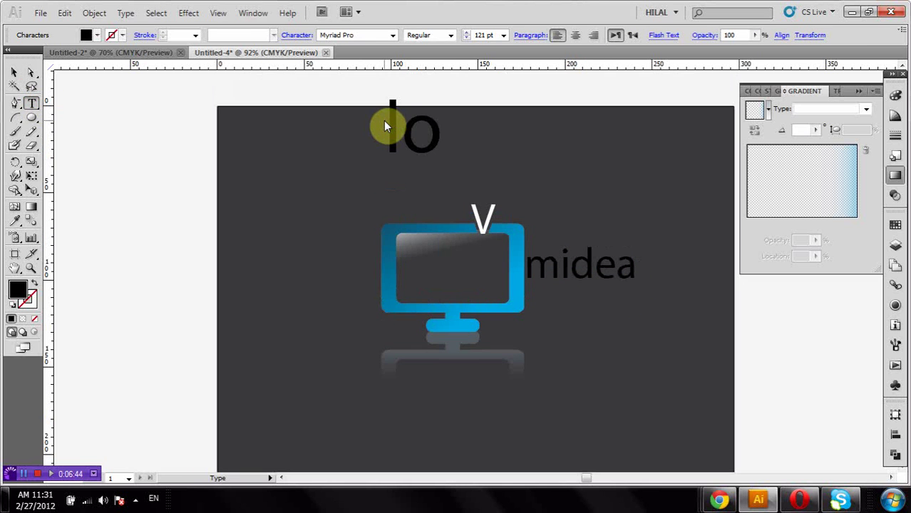
{"action": "type", "text": "go"}
{"action": "left_click_drag", "start_coordinate": [442, 134], "coordinate": [470, 133]}
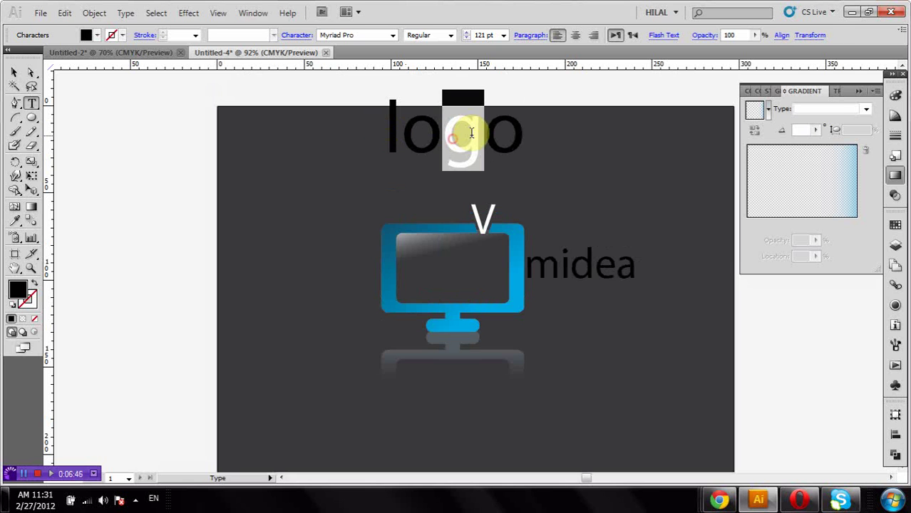
{"action": "type", "text": "G"}
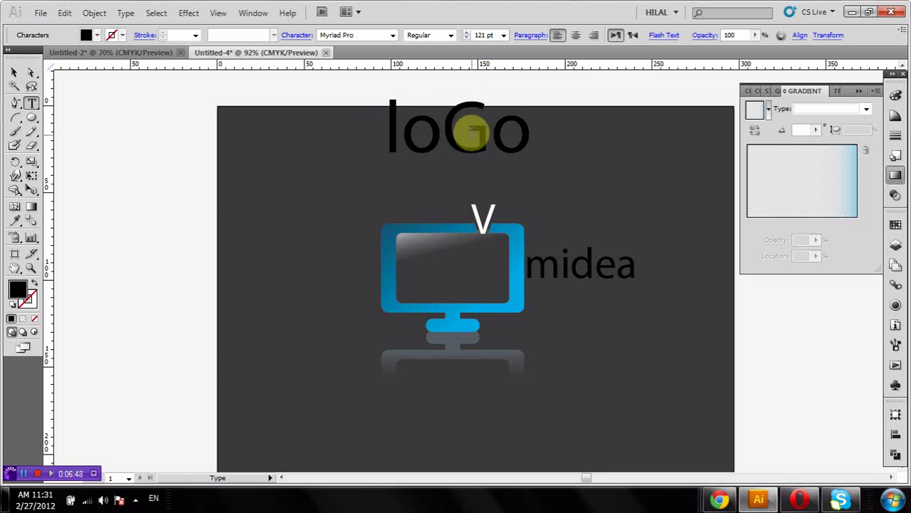
{"action": "left_click_drag", "start_coordinate": [471, 130], "coordinate": [461, 134]}
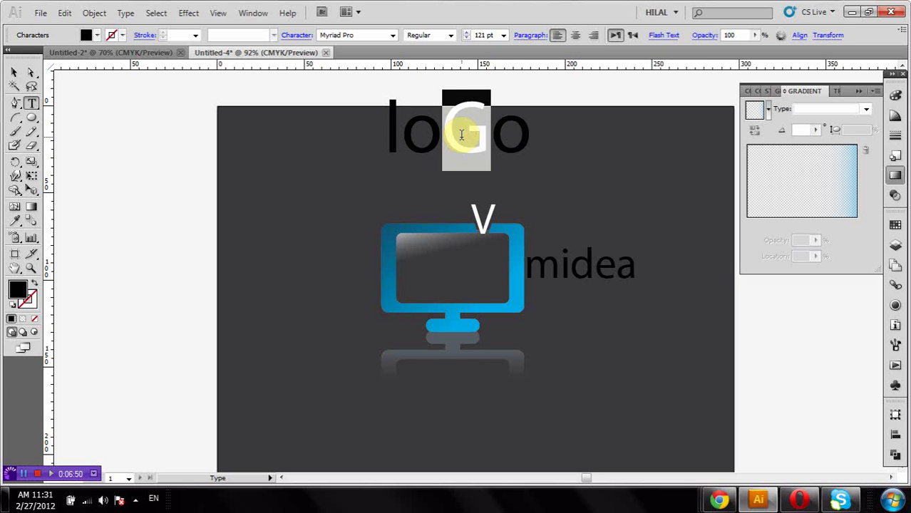
{"action": "type", "text": "g"}
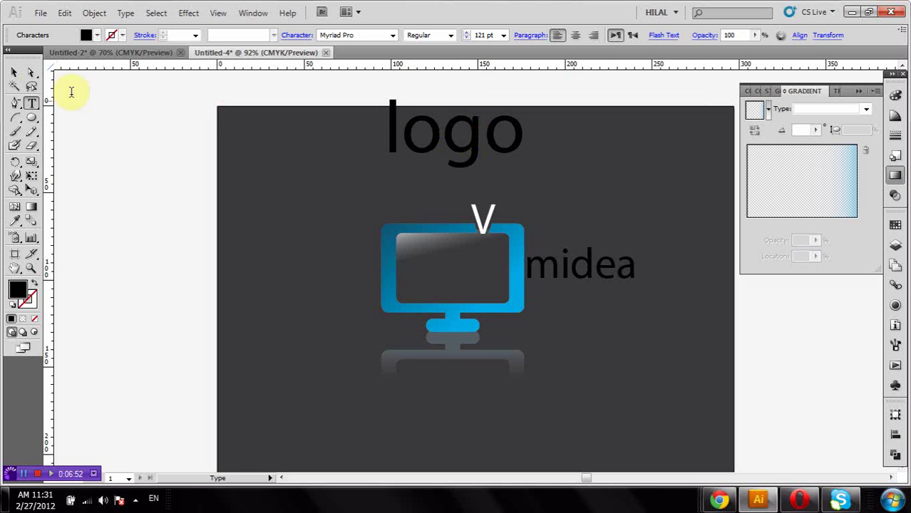
{"action": "left_click", "coordinate": [18, 73]}
Step: Copy midea's text style onto logo, make it white, and move it below midea
{"action": "left_click", "coordinate": [14, 221]}
{"action": "left_click", "coordinate": [574, 270]}
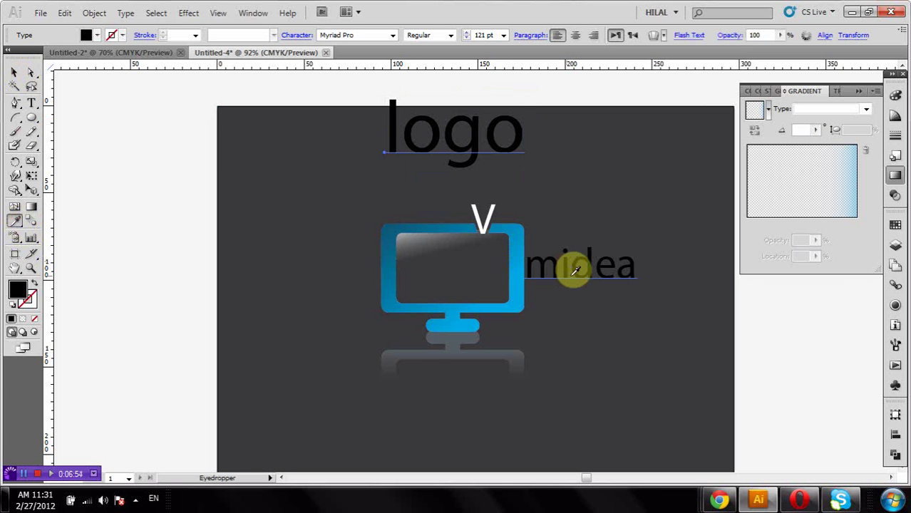
{"action": "left_click", "coordinate": [14, 72]}
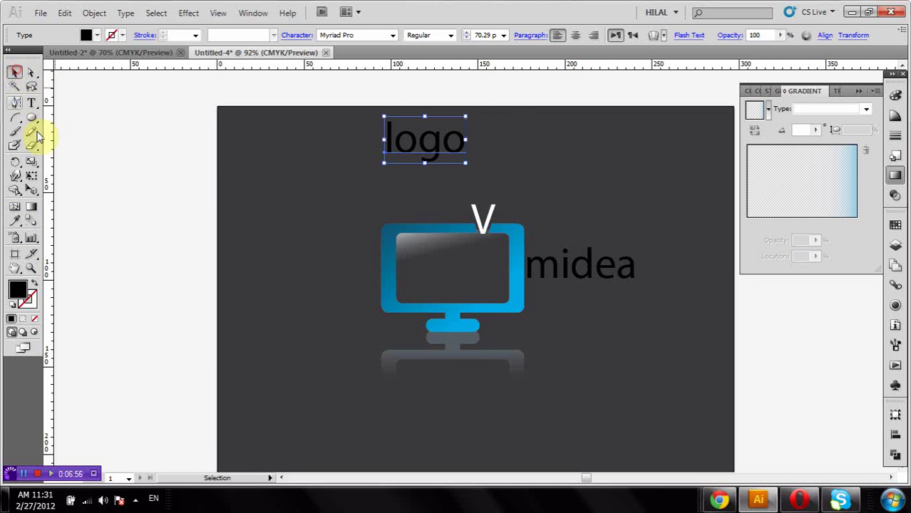
{"action": "left_click", "coordinate": [85, 36]}
{"action": "left_click", "coordinate": [23, 47]}
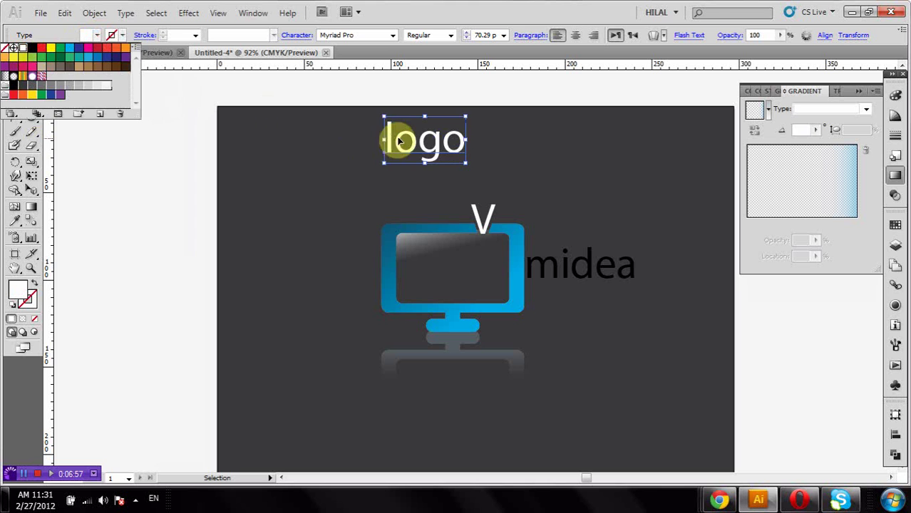
{"action": "left_click_drag", "start_coordinate": [400, 141], "coordinate": [576, 314]}
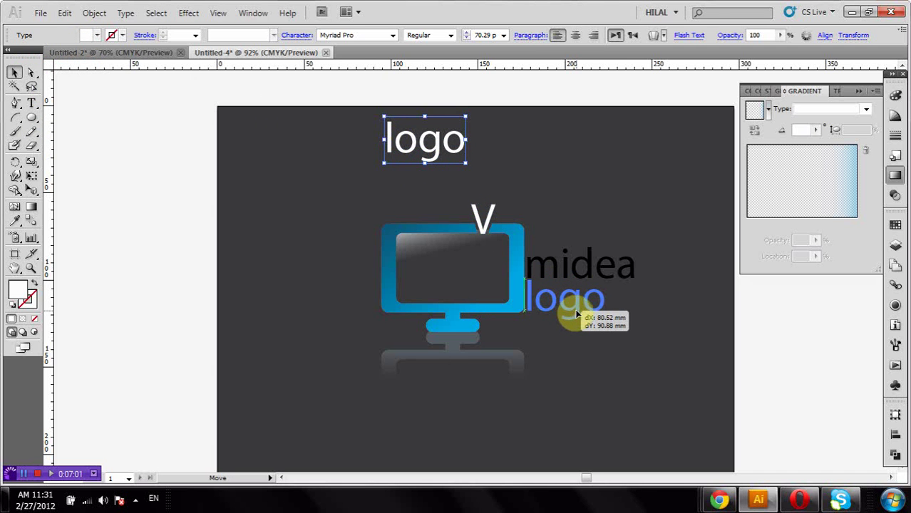
{"action": "mouse_move", "coordinate": [576, 313]}
{"action": "left_mouse_down"}
{"action": "mouse_move", "coordinate": [579, 327]}
{"action": "mouse_move", "coordinate": [560, 290]}
{"action": "left_mouse_up"}
{"action": "left_click", "coordinate": [616, 410]}
Step: Shrink the logo text to about 43.3 pt, right-aligned under midea
{"action": "left_click", "coordinate": [560, 301]}
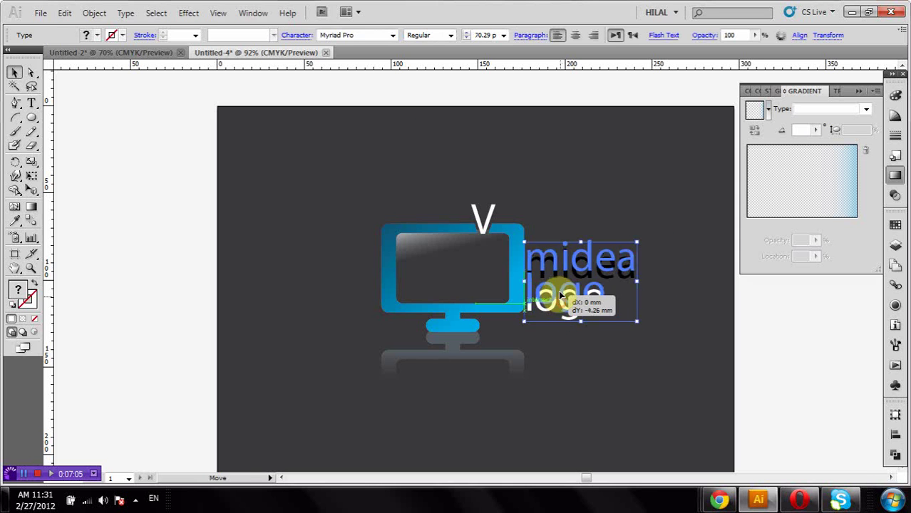
{"action": "left_click", "coordinate": [566, 352]}
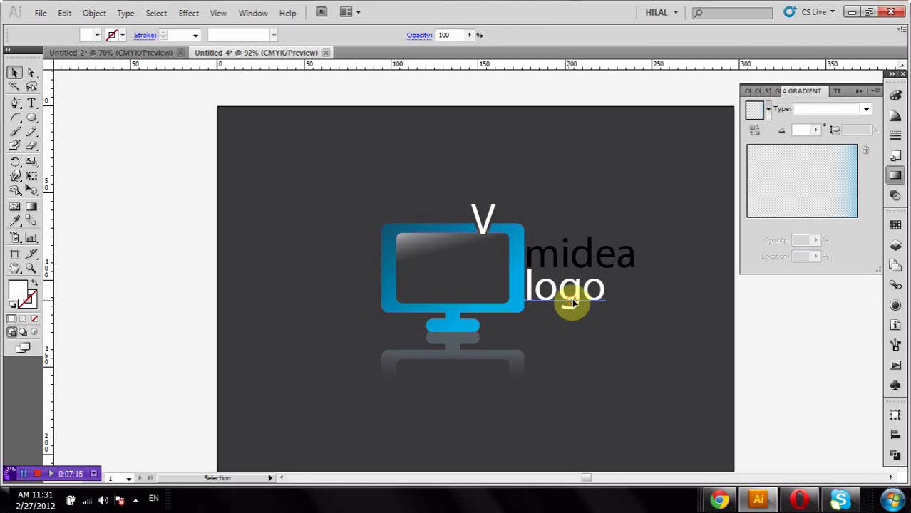
{"action": "left_click", "coordinate": [570, 305]}
{"action": "mouse_move", "coordinate": [605, 271]}
{"action": "left_mouse_down"}
{"action": "mouse_move", "coordinate": [576, 274]}
{"action": "mouse_move", "coordinate": [556, 301]}
{"action": "mouse_move", "coordinate": [617, 288]}
{"action": "left_mouse_up"}
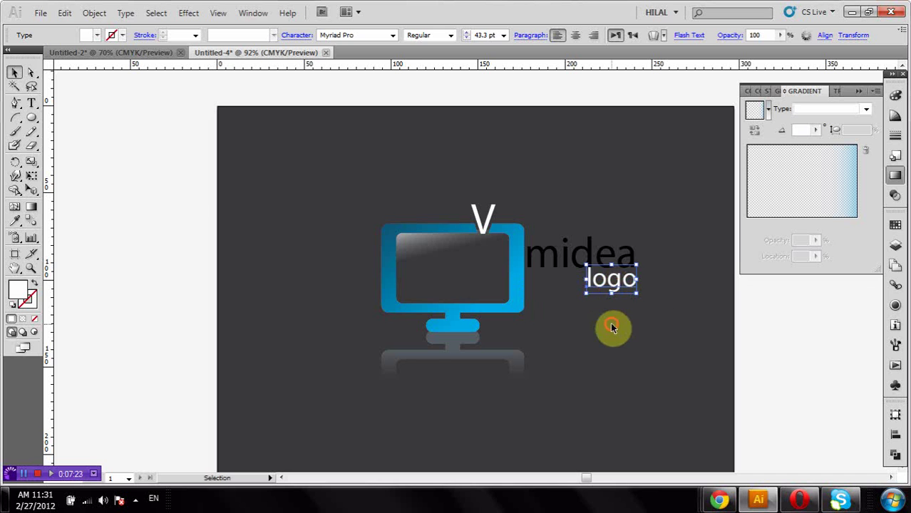
{"action": "left_click", "coordinate": [612, 328]}
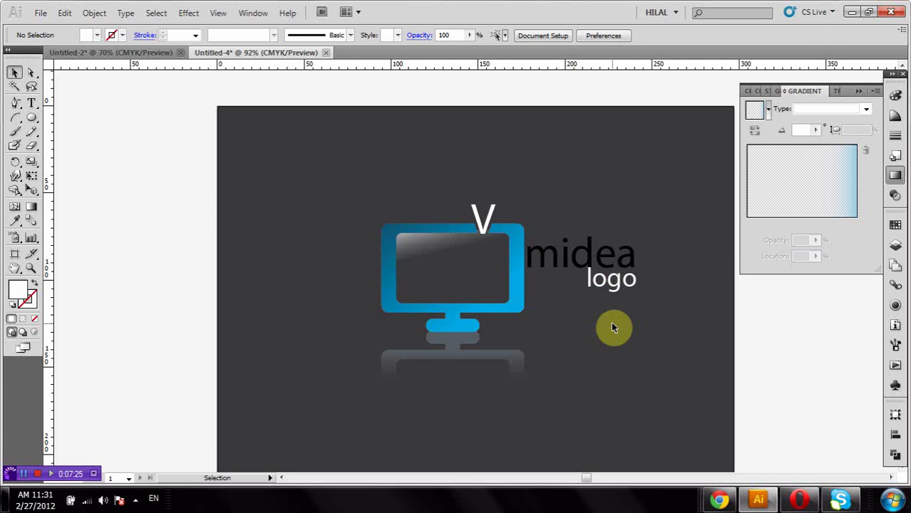
Step: Change the midea text fill to blue
{"action": "left_click", "coordinate": [589, 251]}
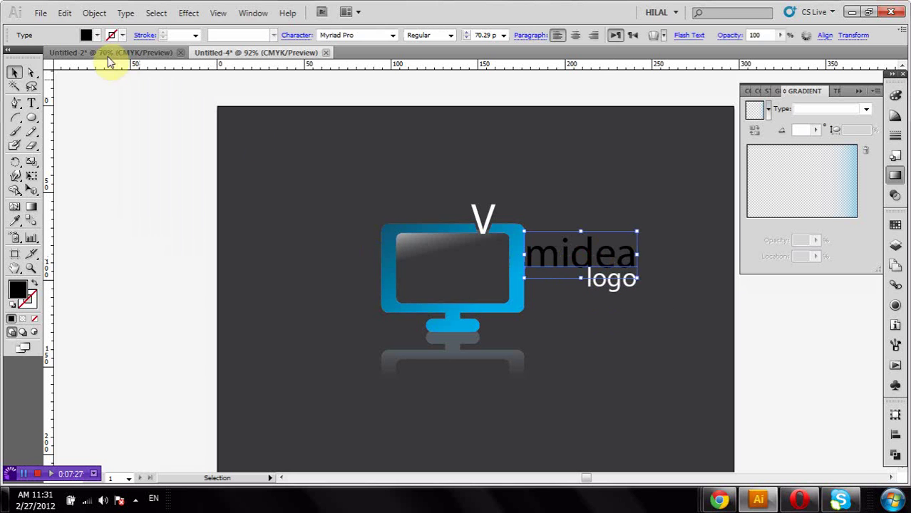
{"action": "left_click", "coordinate": [97, 35]}
{"action": "left_click", "coordinate": [88, 57]}
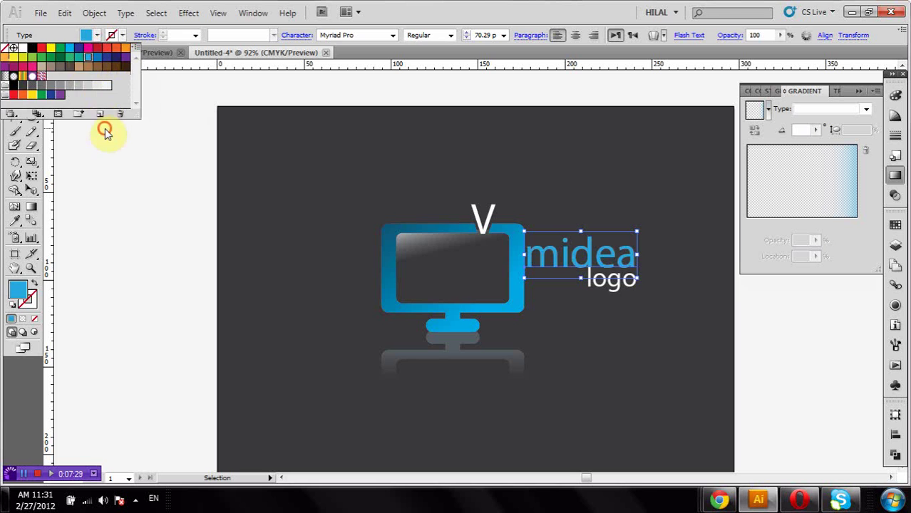
{"action": "left_click", "coordinate": [104, 132]}
{"action": "left_click", "coordinate": [104, 133]}
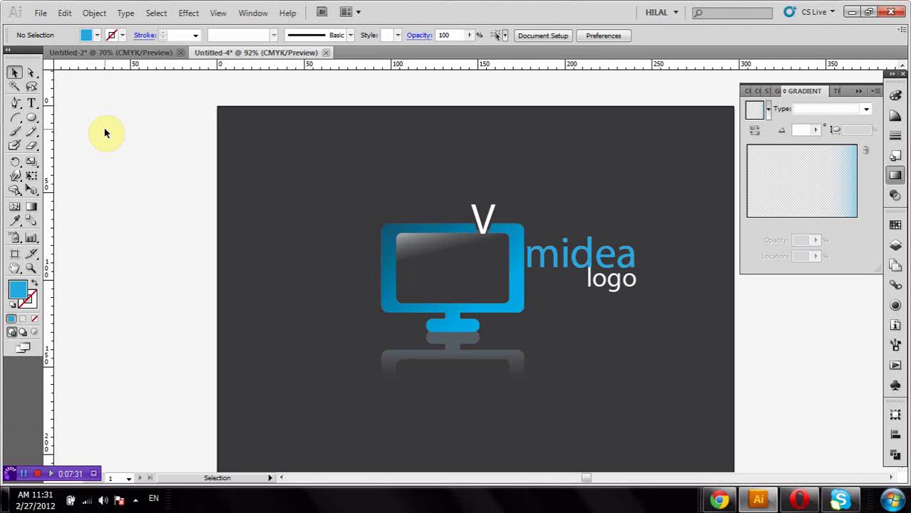
Step: Reduce the reflection group's opacity from 37% to 6%
{"action": "left_click", "coordinate": [428, 342]}
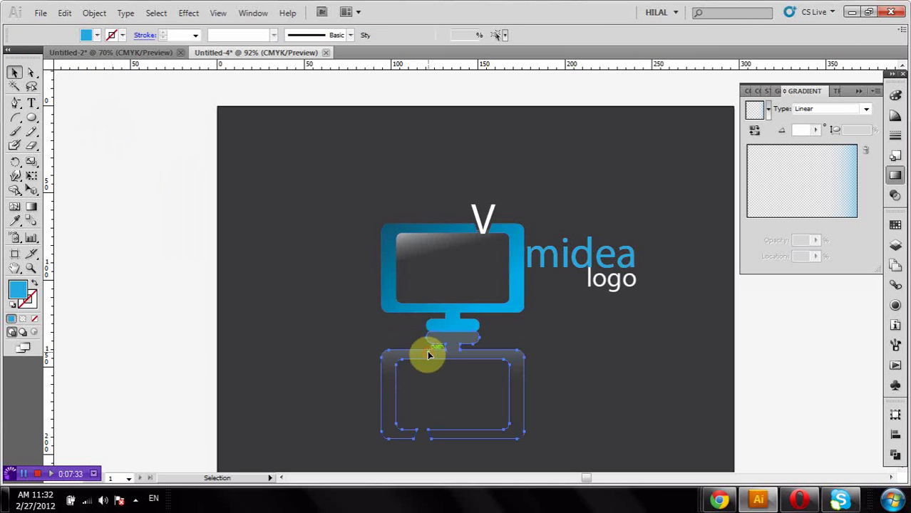
{"action": "left_click", "coordinate": [428, 353]}
{"action": "left_click", "coordinate": [485, 35]}
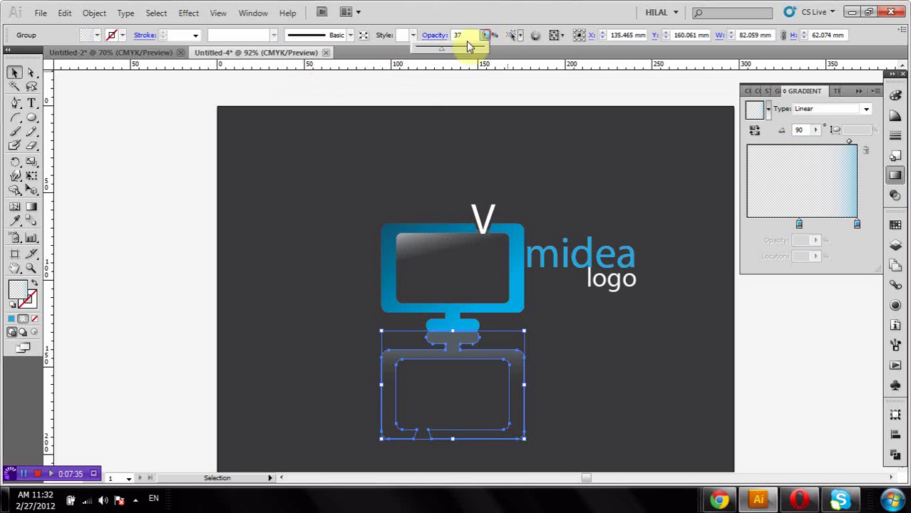
{"action": "left_click_drag", "start_coordinate": [433, 50], "coordinate": [418, 49]}
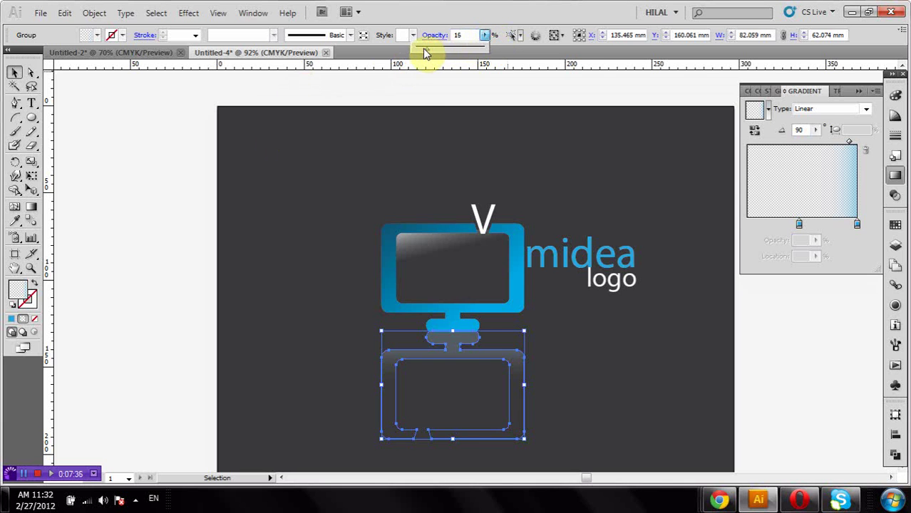
{"action": "left_click", "coordinate": [423, 89]}
{"action": "left_click", "coordinate": [424, 90]}
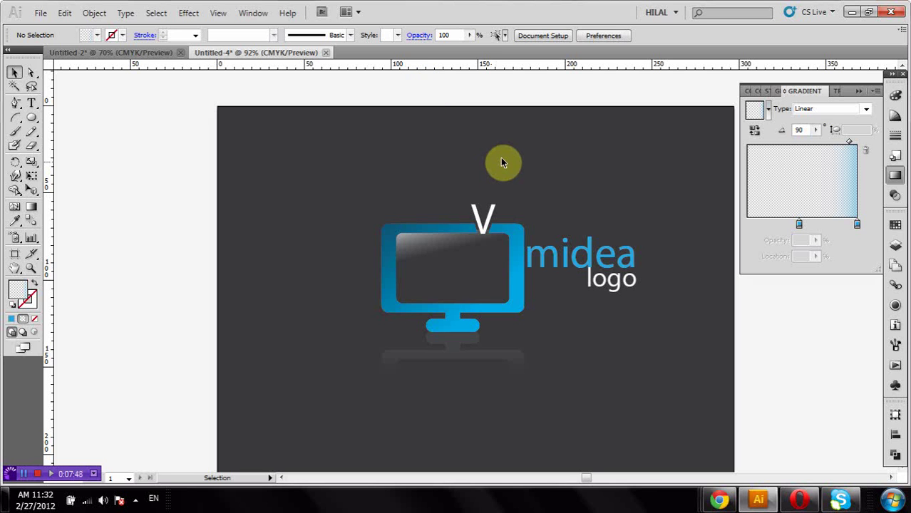
Step: Select all the artwork with Ctrl+A and shift it slightly left and down
{"action": "scroll", "coordinate": [501, 158], "scroll_direction": "down", "scroll_amount": 1}
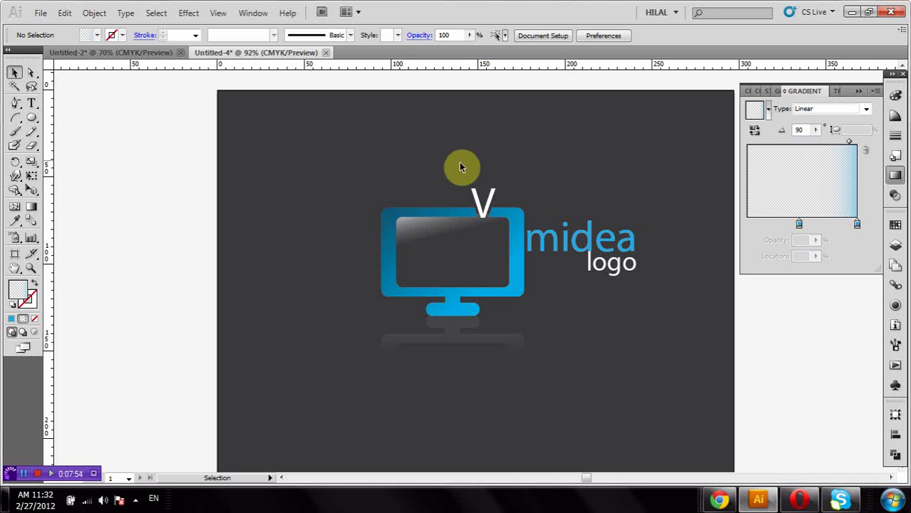
{"action": "key", "text": "ctrl+a"}
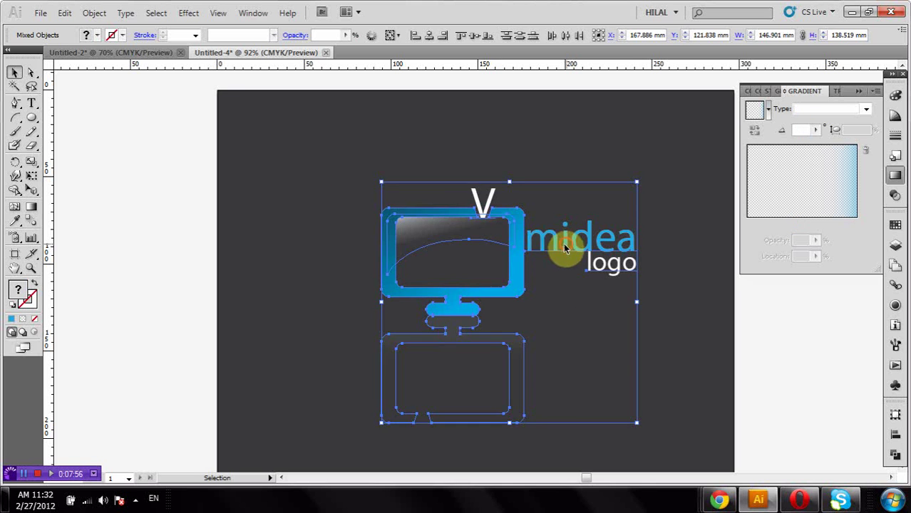
{"action": "left_click_drag", "start_coordinate": [565, 249], "coordinate": [532, 255]}
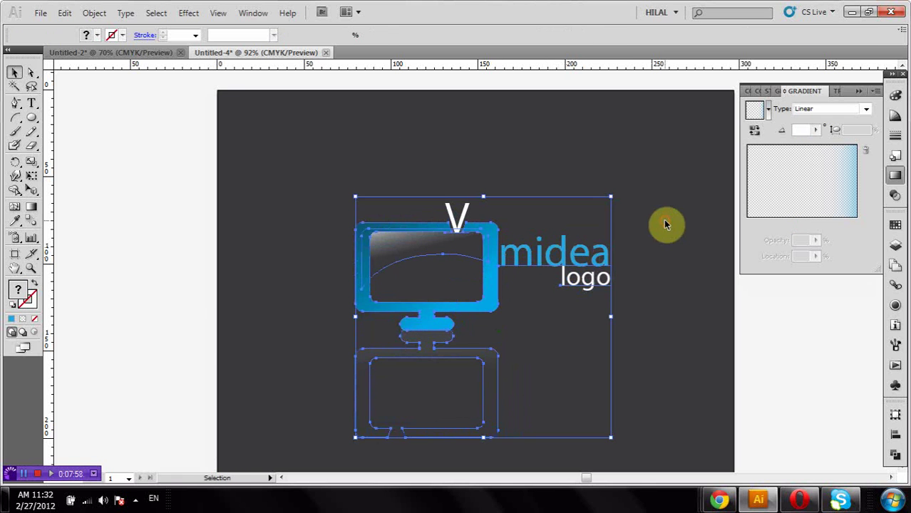
{"action": "left_click", "coordinate": [664, 219]}
{"action": "scroll", "coordinate": [664, 223], "scroll_direction": "down", "scroll_amount": 1}
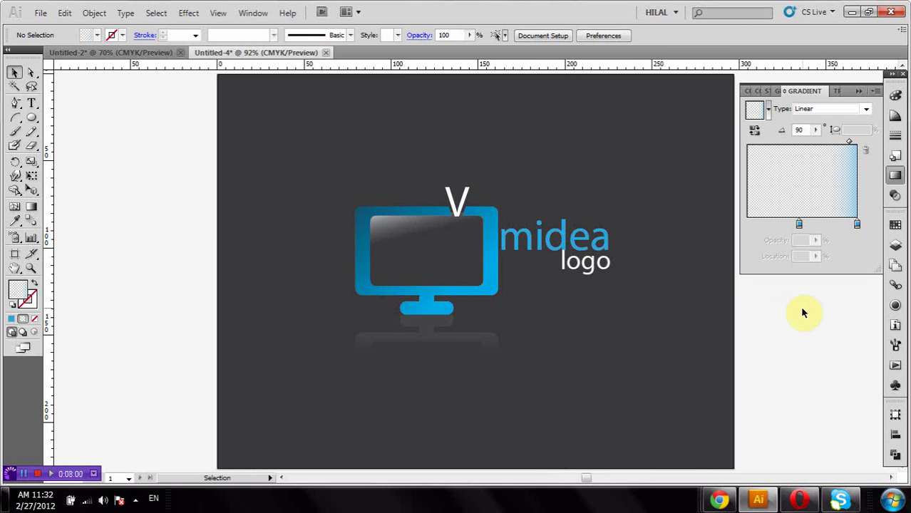